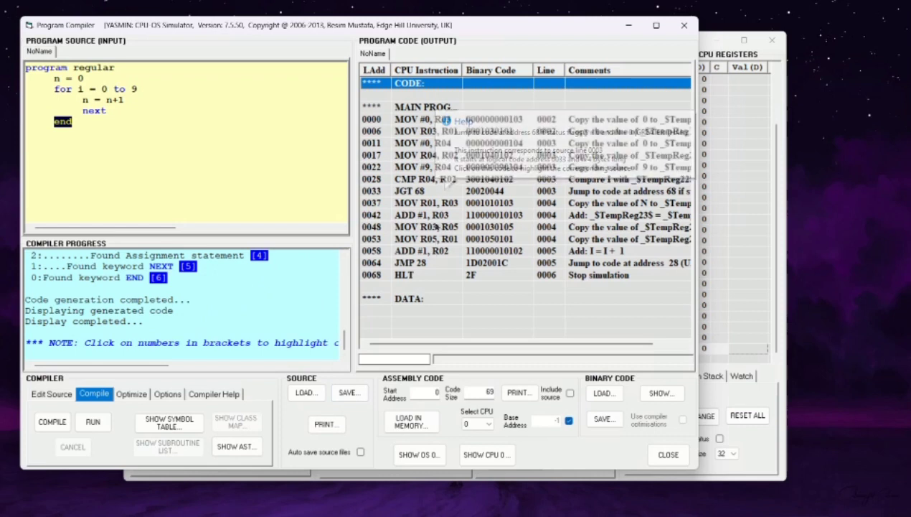
- Load the compiled REGULAR program into the CPU's memory, acknowledge the message, and open the OS simulator
drag(431, 347, 509, 347)
scroll(237, 302, up, 3)
scroll(257, 316, down, 3)
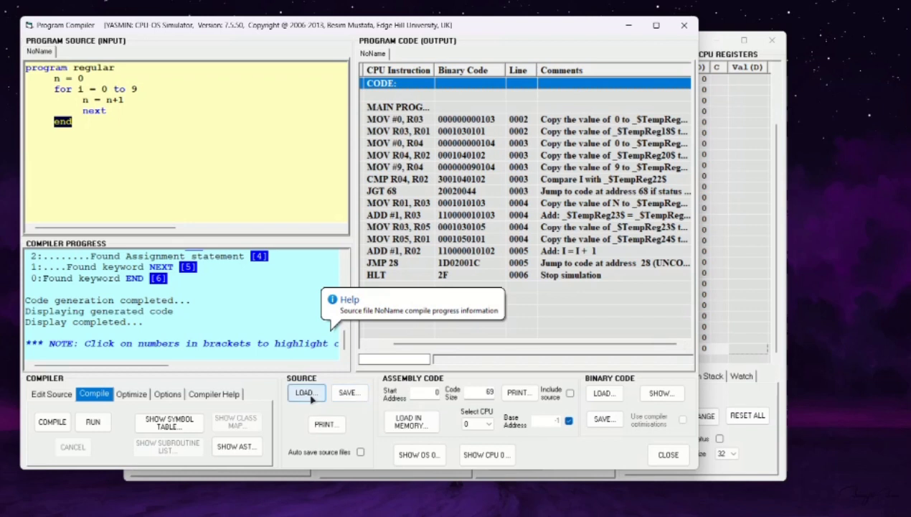
click(418, 422)
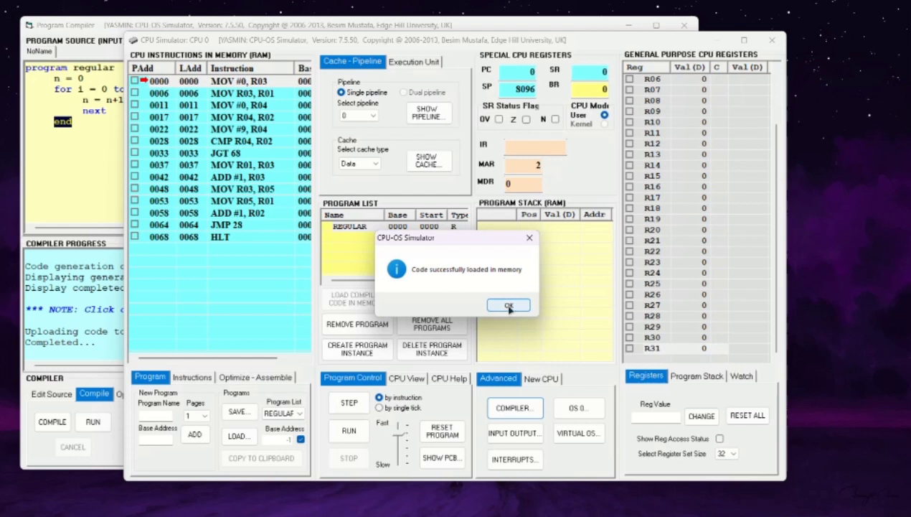
click(509, 307)
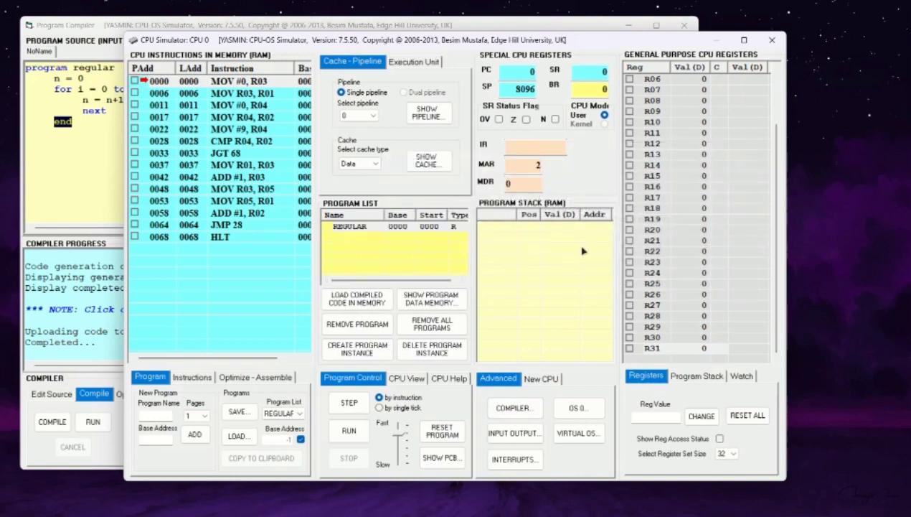
click(578, 409)
click(576, 406)
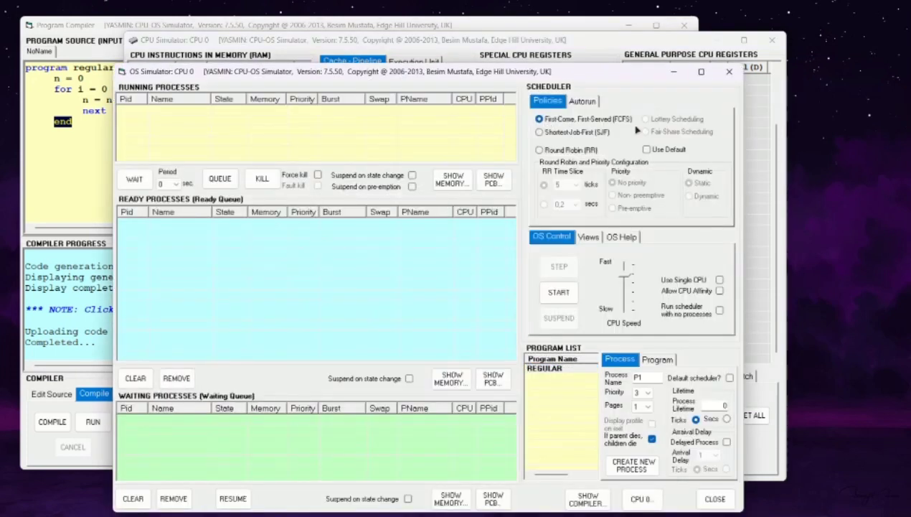
- Create process P1 from the REGULAR program with priority 1 and no arrival delay
mouse_move(481, 132)
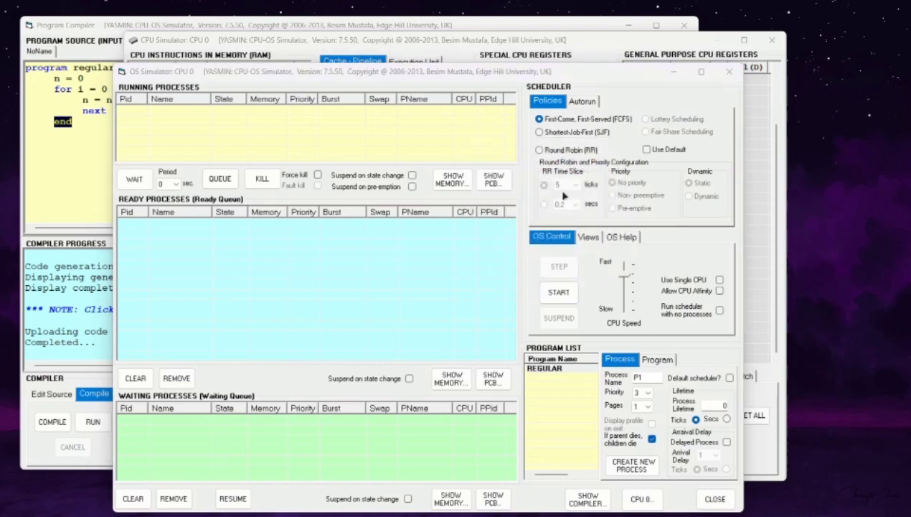
click(649, 394)
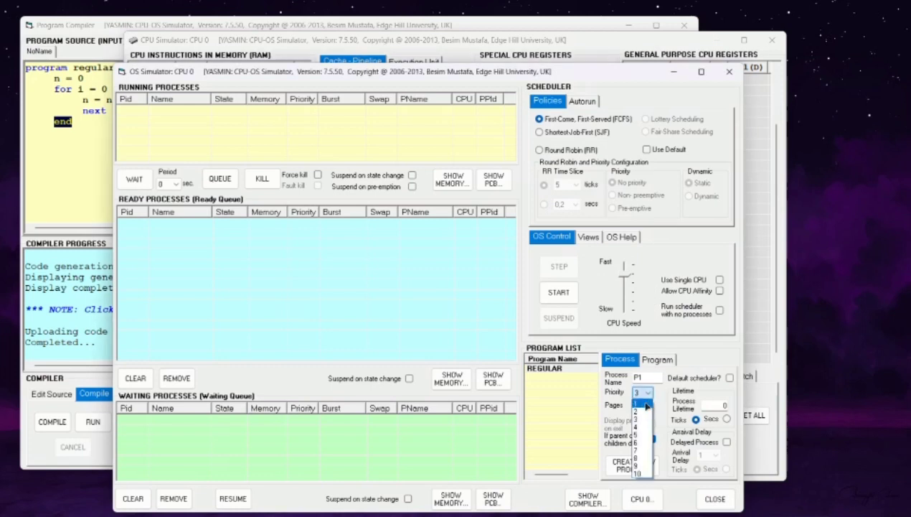
click(646, 405)
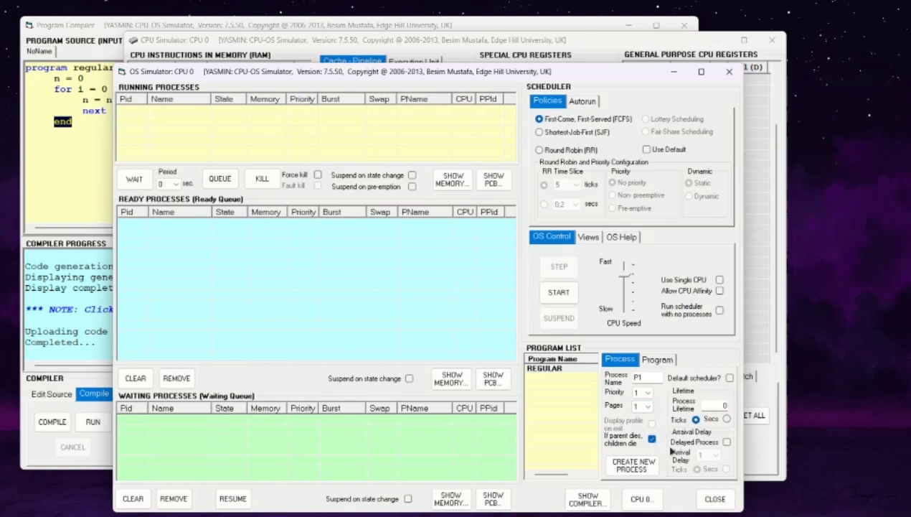
click(641, 463)
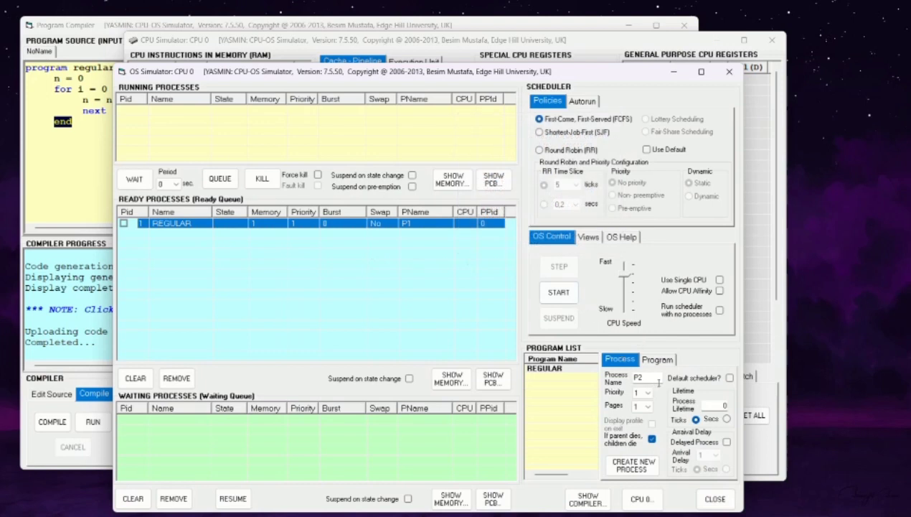
- Create process P2 from REGULAR with priority 1 and an arrival delay of 2 ticks
click(729, 445)
click(711, 455)
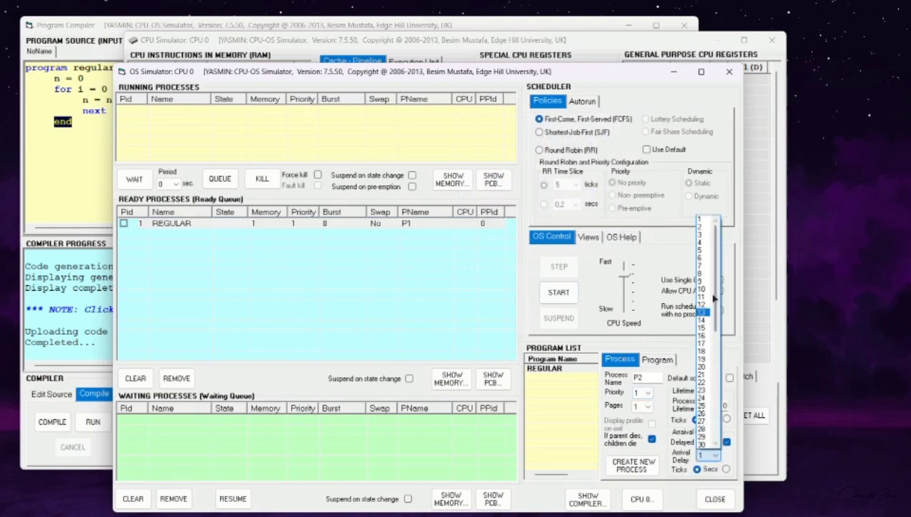
click(704, 227)
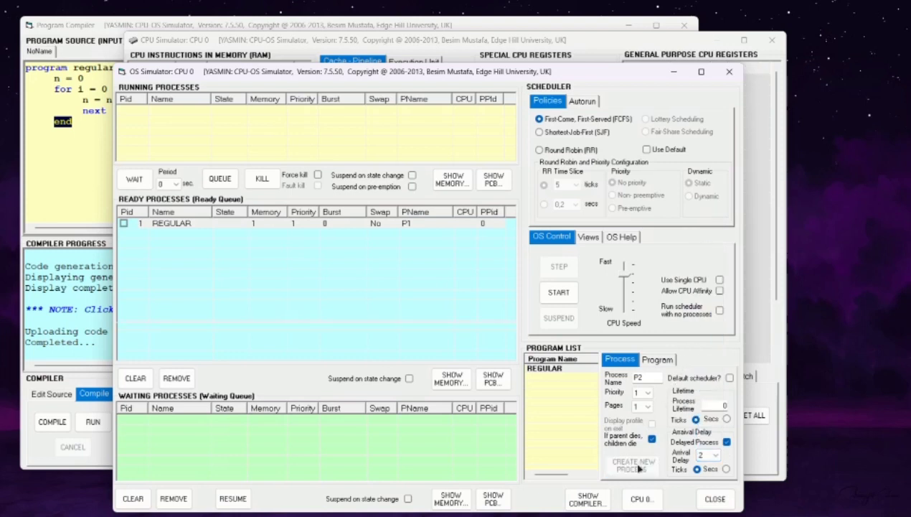
click(635, 466)
- Create process P3 from REGULAR with priority 2 and no arrival delay
click(653, 391)
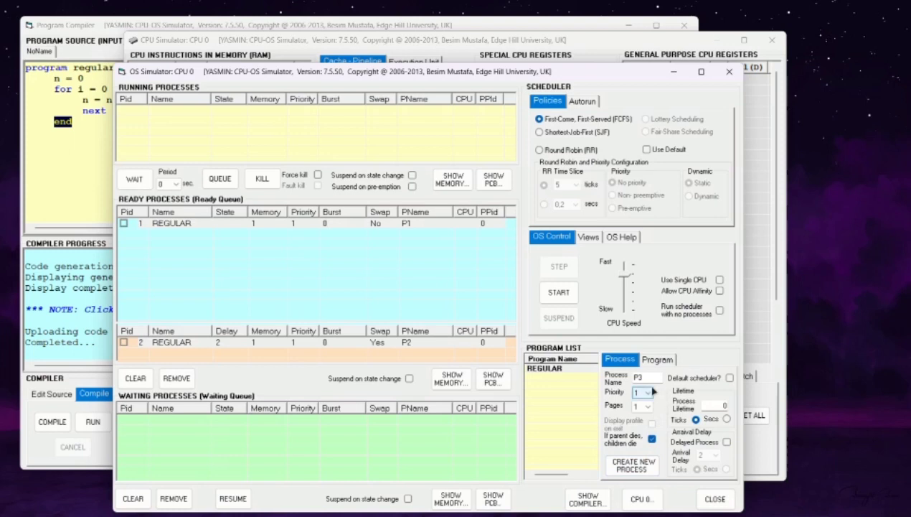
click(646, 393)
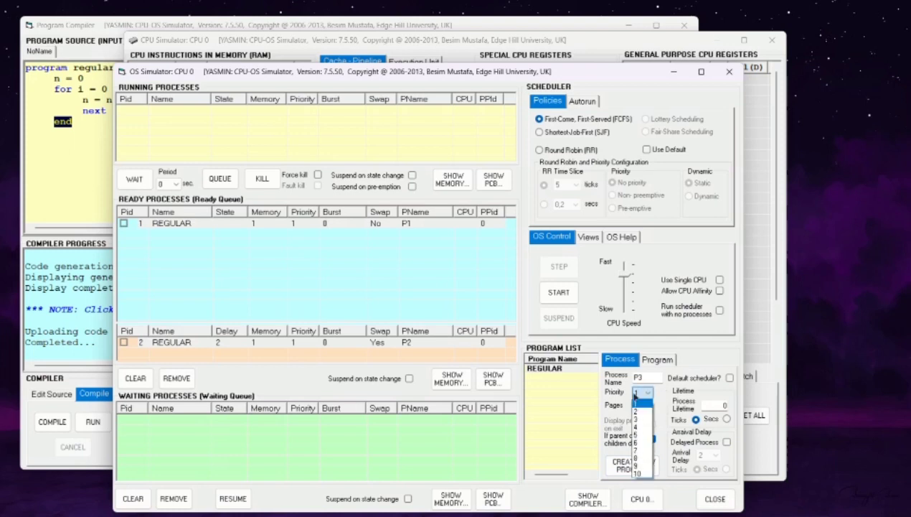
click(638, 411)
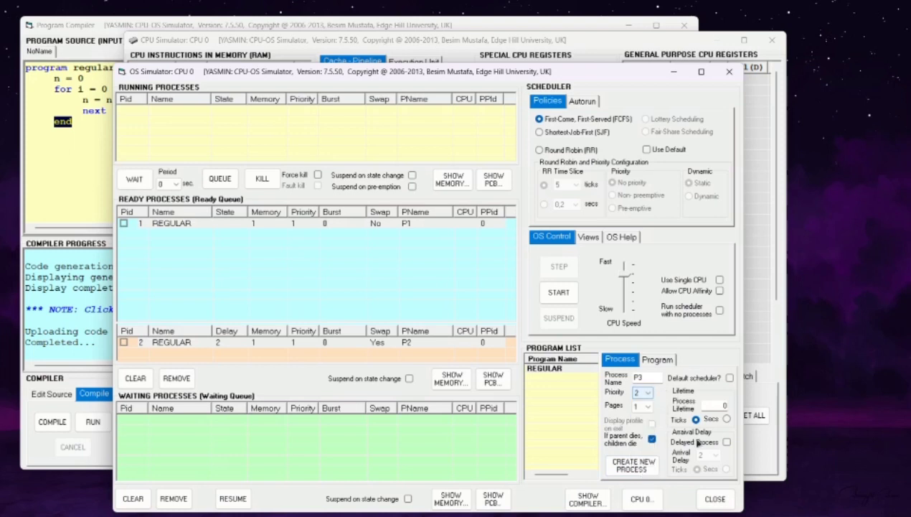
click(629, 465)
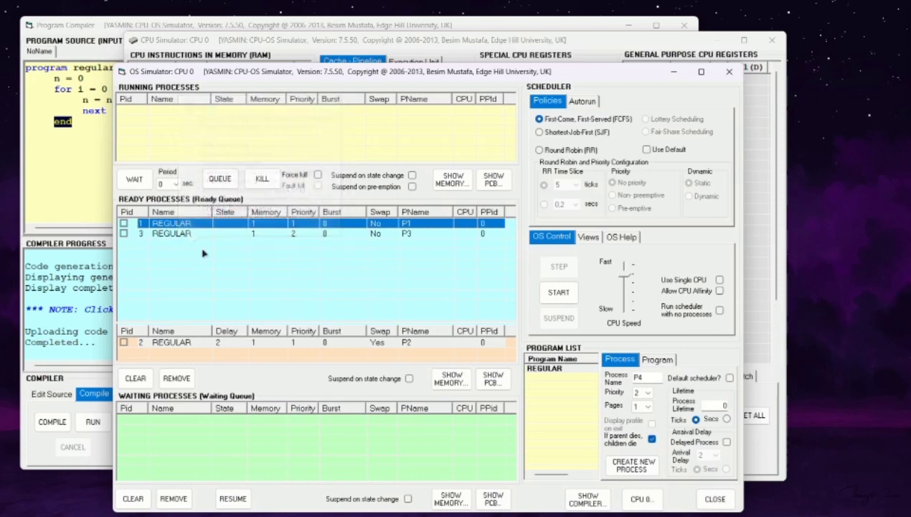
- Start the First-Come, First-Served scheduler on the queued processes and raise the CPU speed to its fastest setting
mouse_move(208, 246)
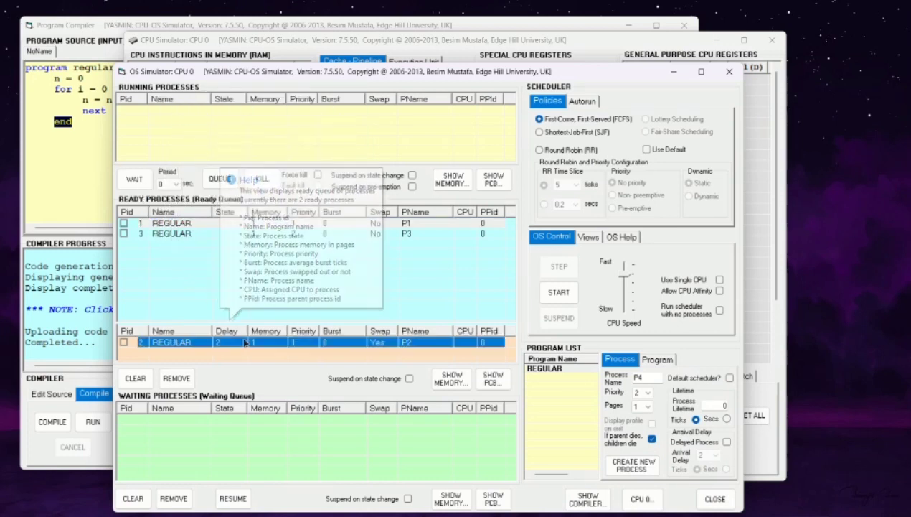
mouse_move(229, 351)
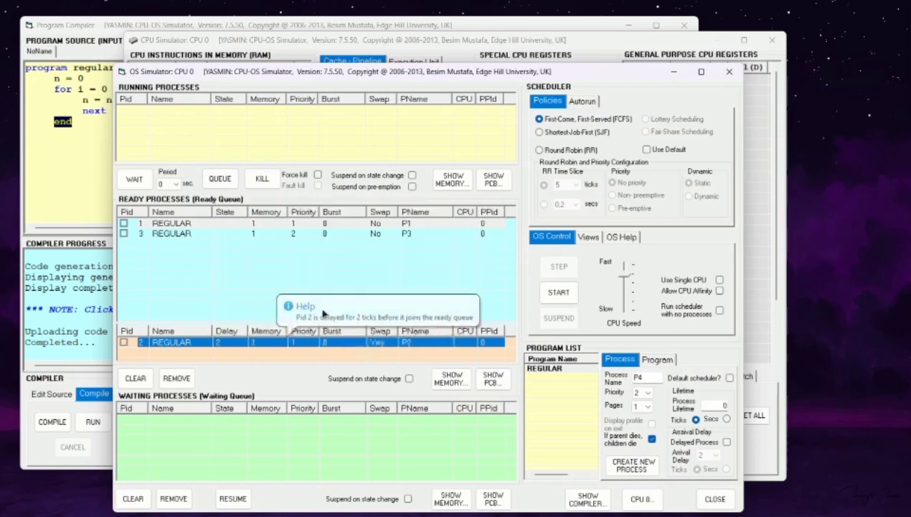
mouse_move(493, 270)
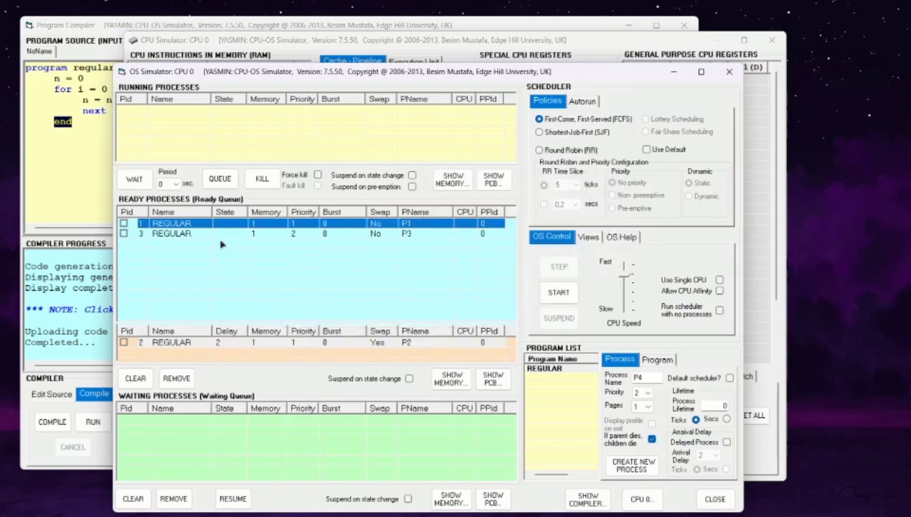
mouse_move(305, 241)
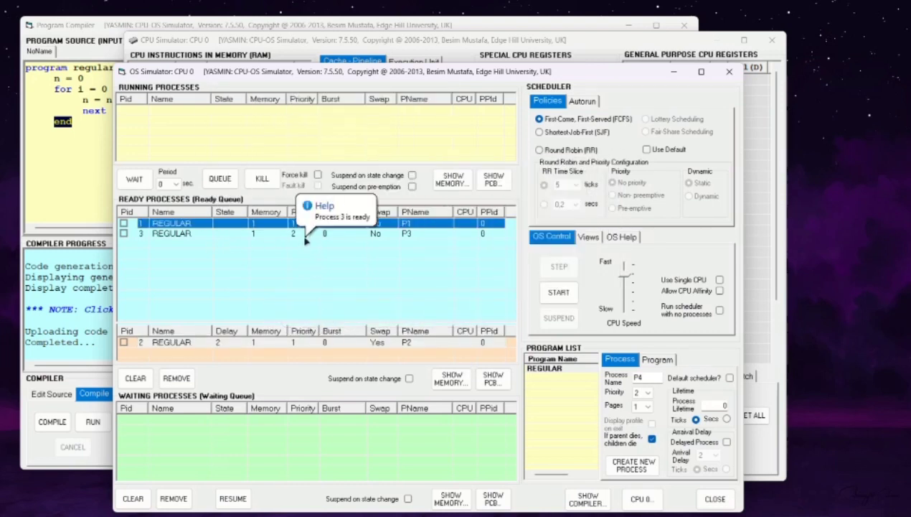
click(565, 292)
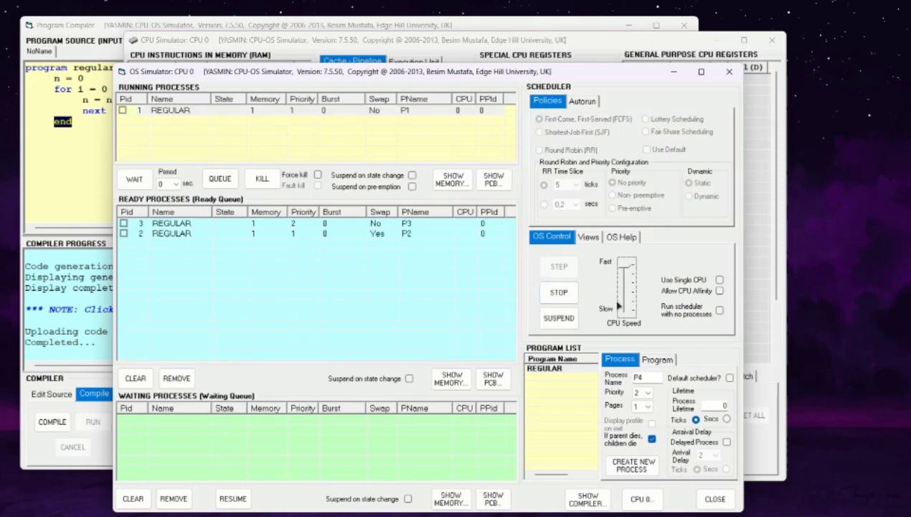
- Open the OS activity log and examine the process loading order, state changes and statistics for P1
click(589, 237)
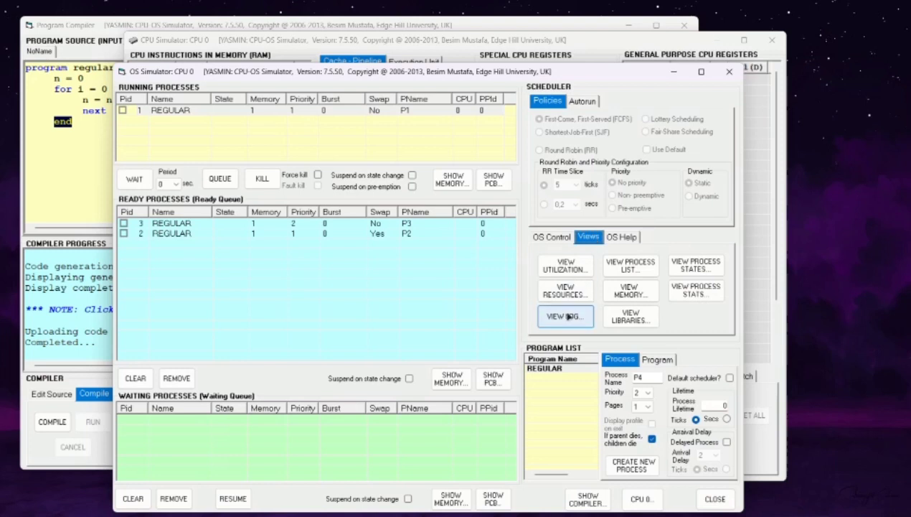
click(565, 315)
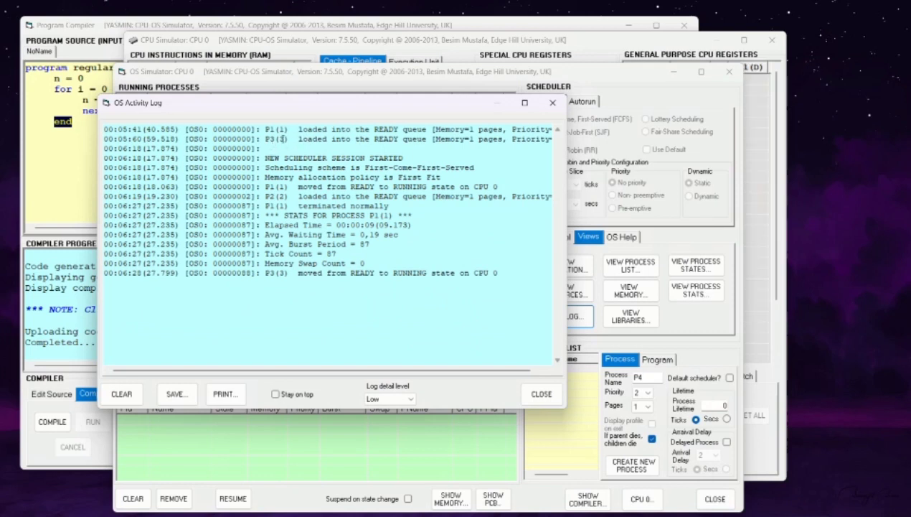
drag(264, 129, 300, 138)
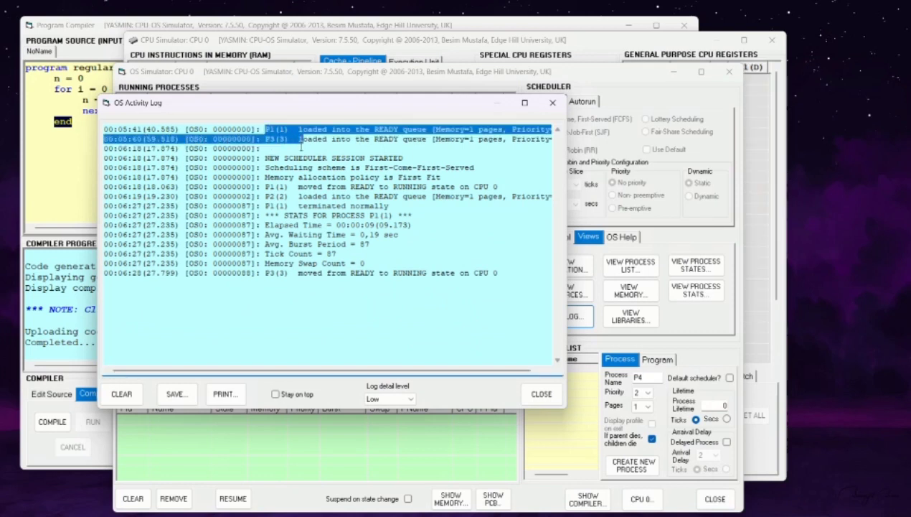
click(302, 148)
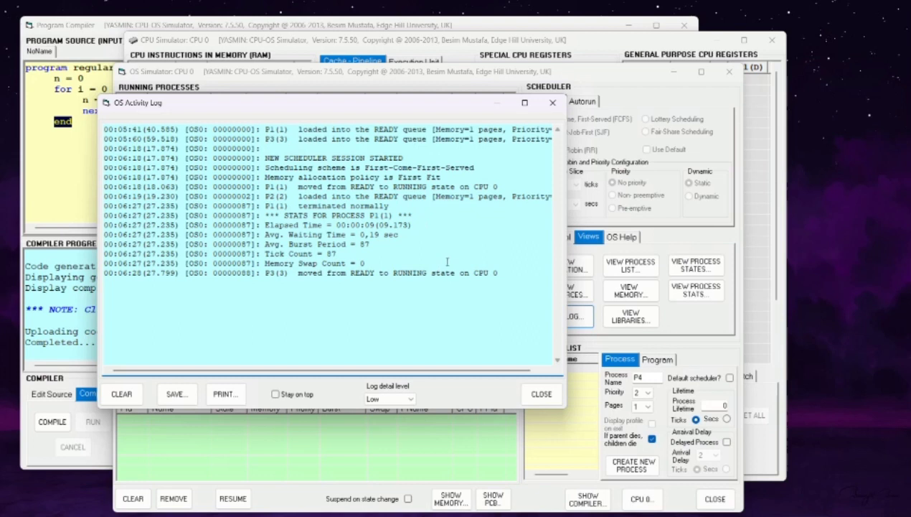
click(501, 106)
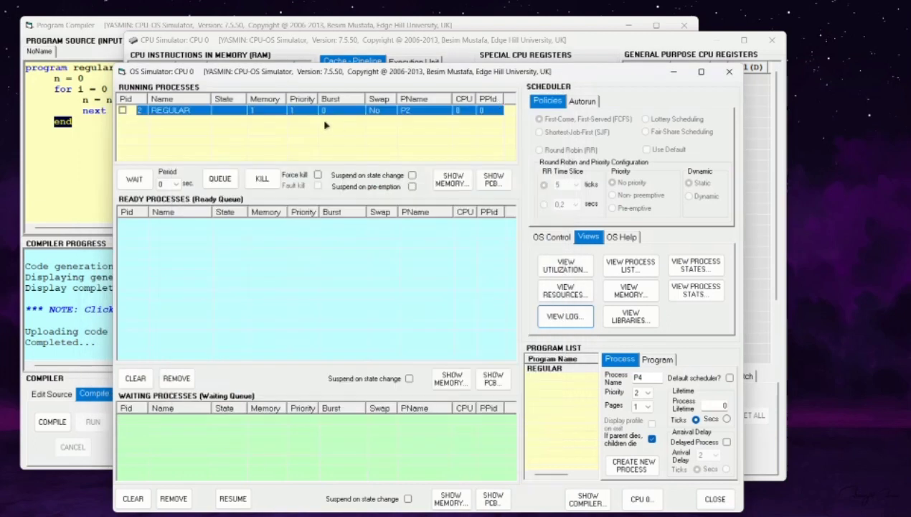
- Set the scheduling policy to Shortest-Job-First with pre-emptive priority once the running processes have finished
mouse_move(171, 130)
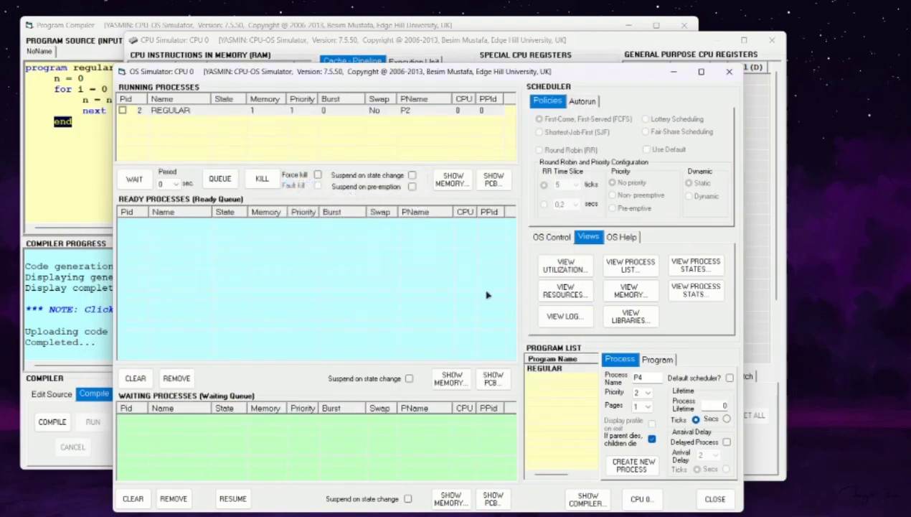
mouse_move(485, 302)
drag(606, 82, 573, 64)
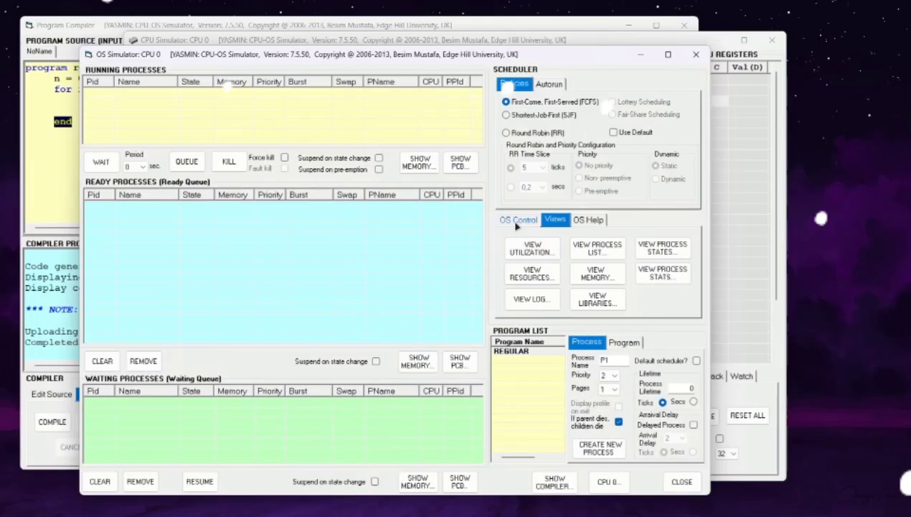
click(517, 220)
click(506, 116)
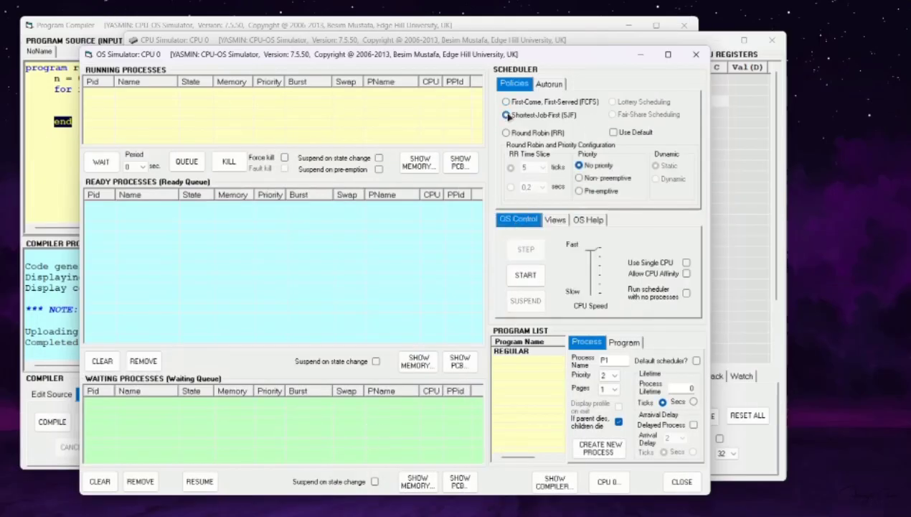
click(391, 20)
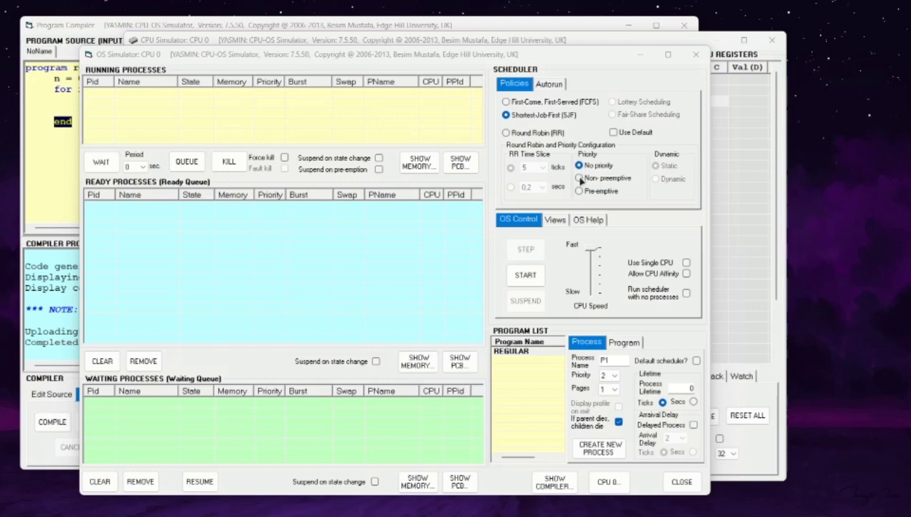
click(580, 191)
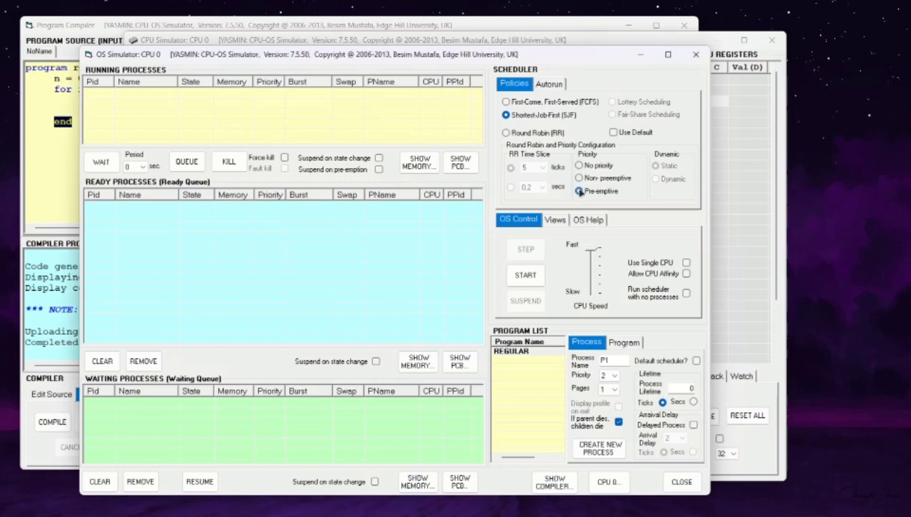
- Create a new process P1 from REGULAR with priority 2 and no arrival delay for the Shortest-Job-First run
click(612, 378)
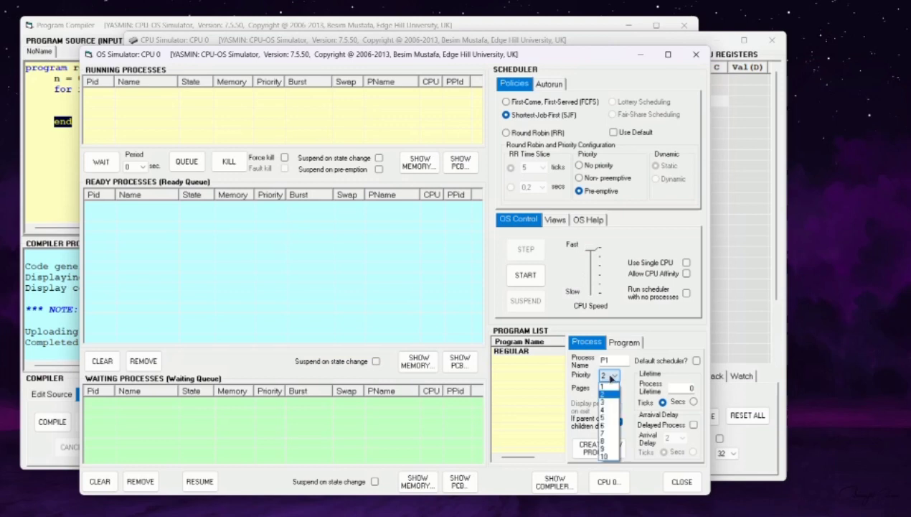
click(609, 394)
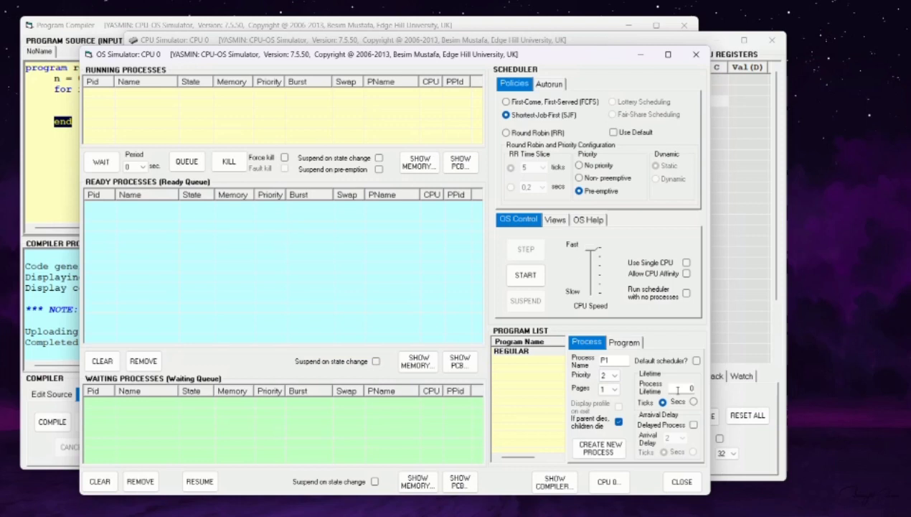
click(599, 448)
- Create process P2 from REGULAR with priority 4 and an arrival delay of 2 ticks
click(612, 375)
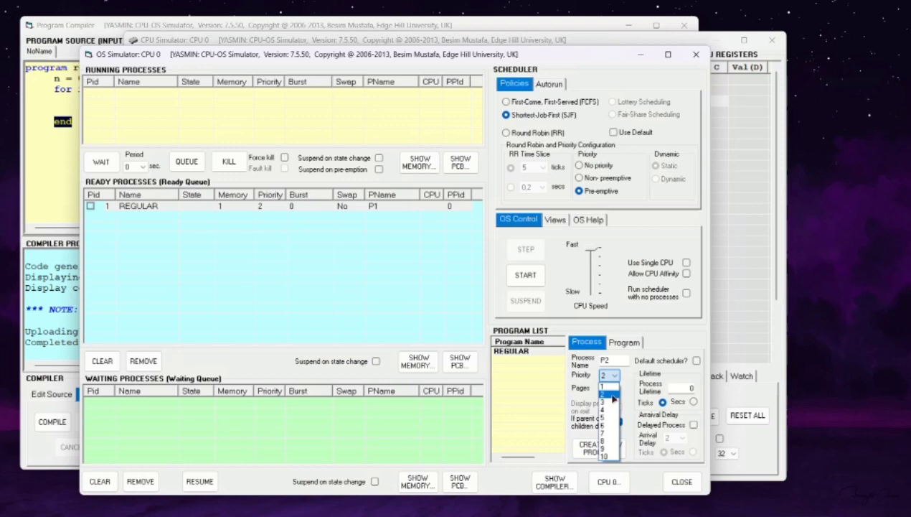
click(607, 408)
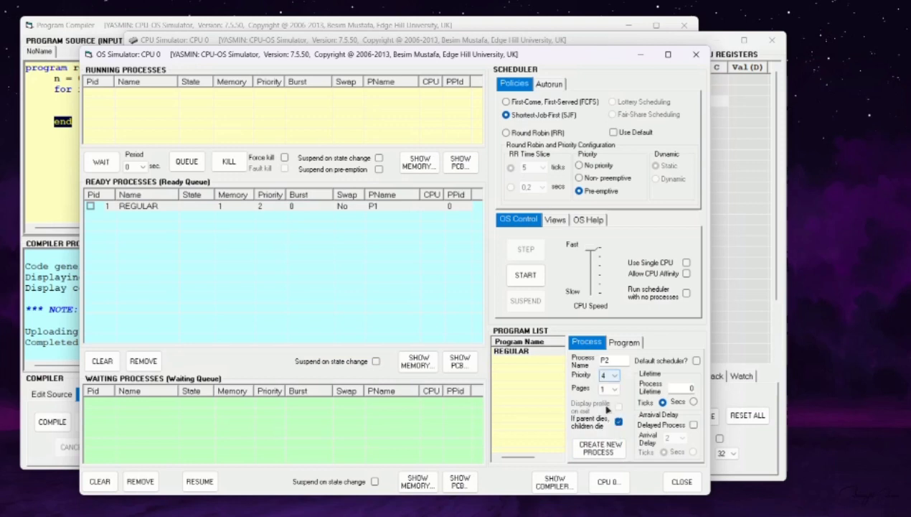
click(693, 425)
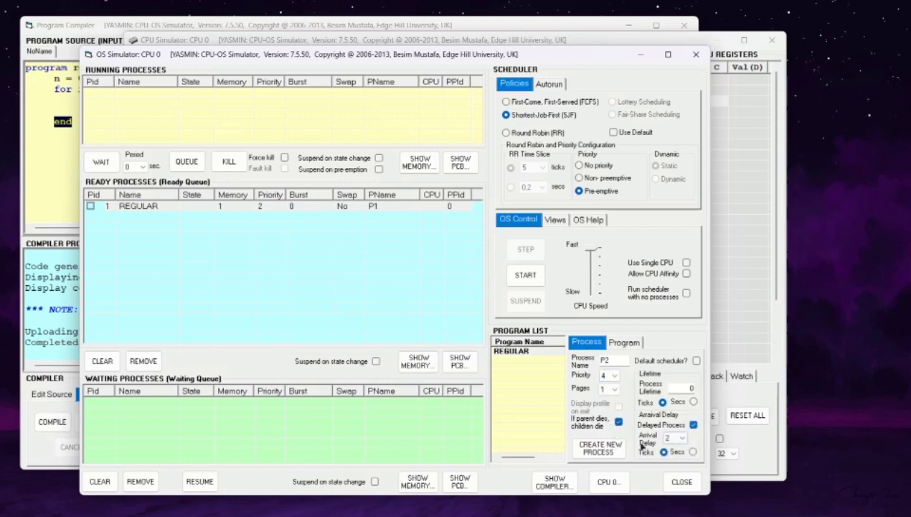
click(587, 449)
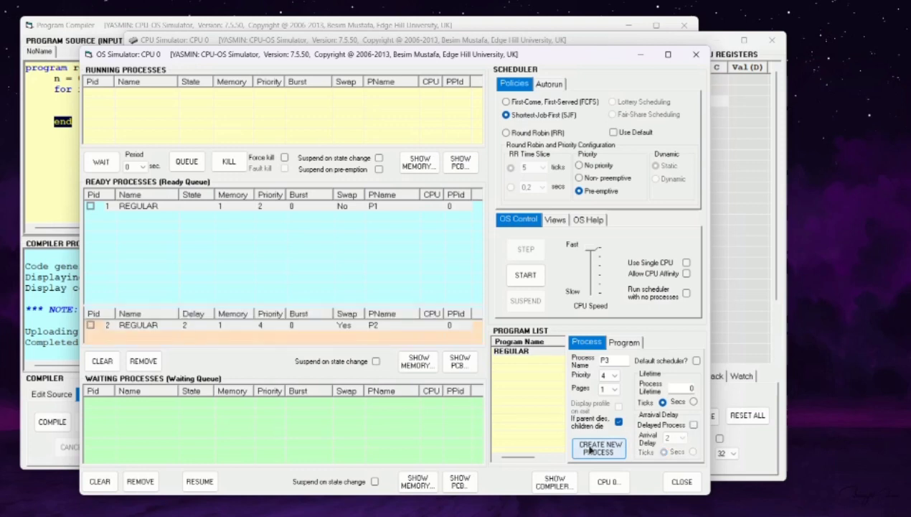
- Create process P3 from REGULAR with priority 1 and an arrival delay of 1 tick
click(612, 376)
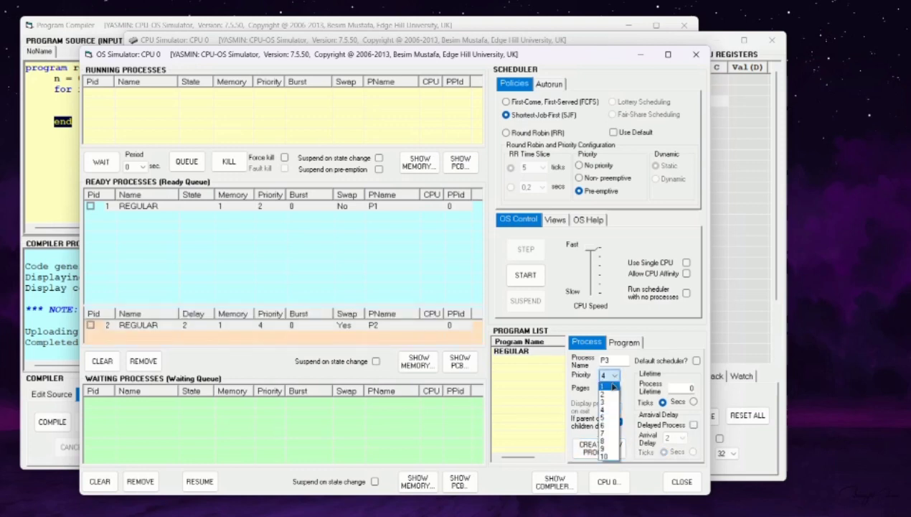
click(614, 388)
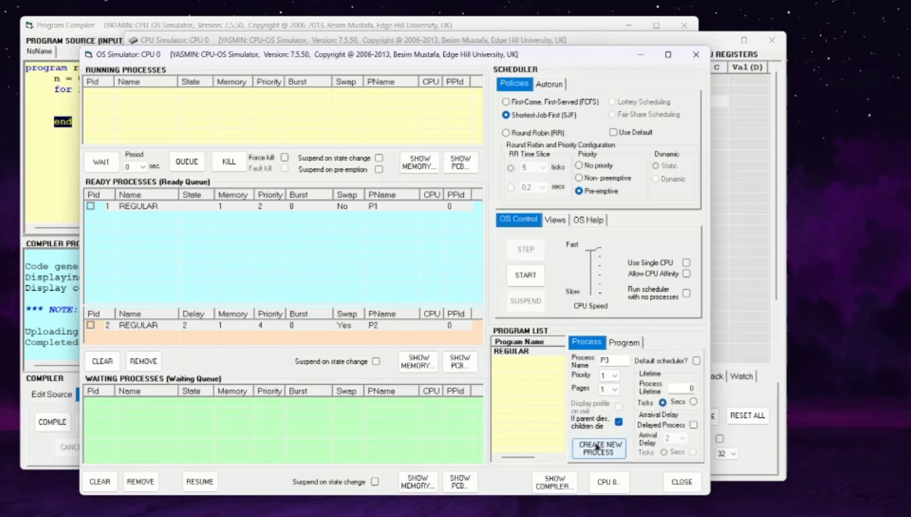
click(693, 425)
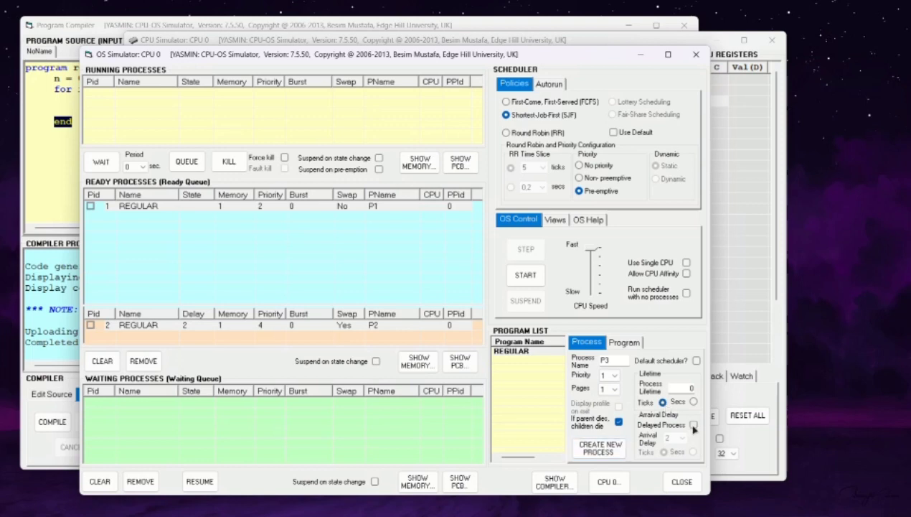
click(684, 438)
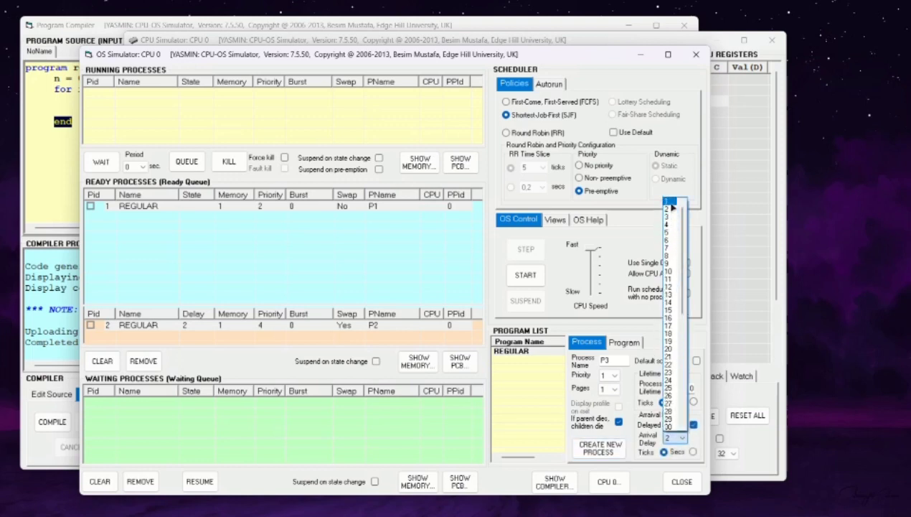
click(667, 200)
click(586, 455)
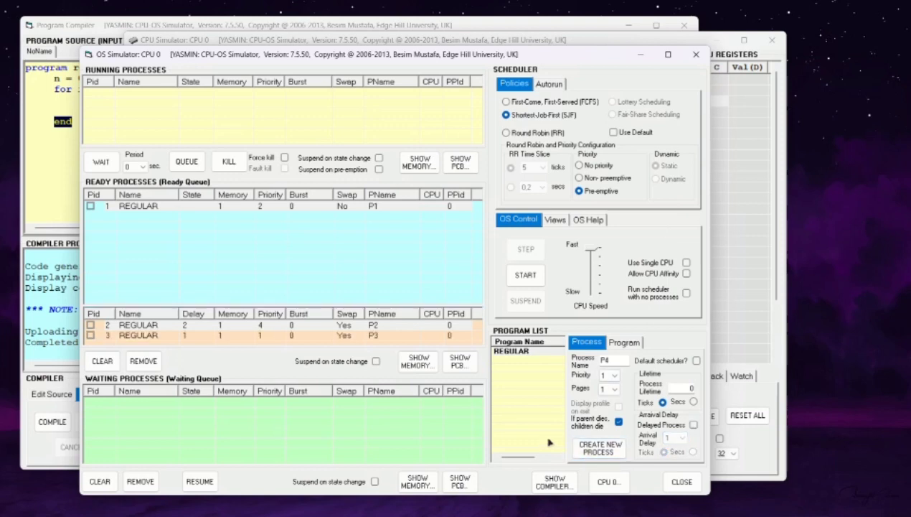
- Start the Shortest-Job-First run and watch how P1, P2 and P3 move from the ready queue to running
click(206, 325)
mouse_move(440, 336)
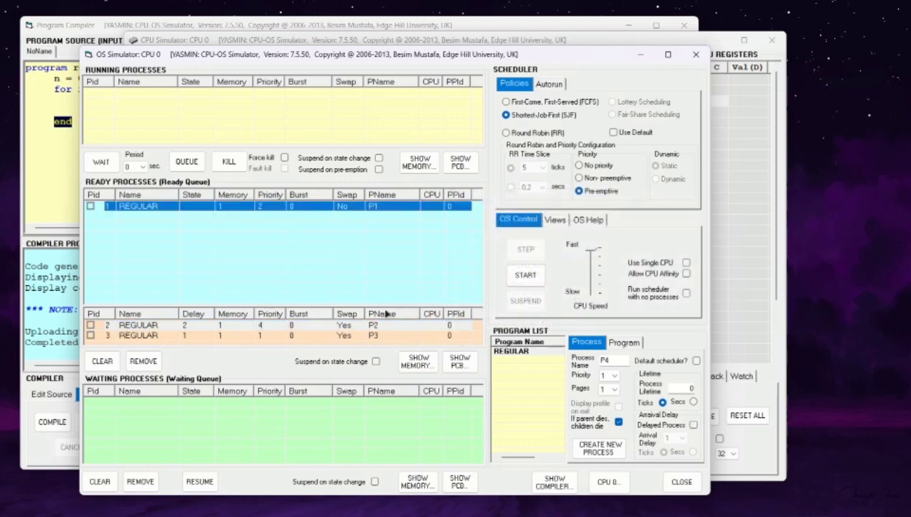
click(514, 277)
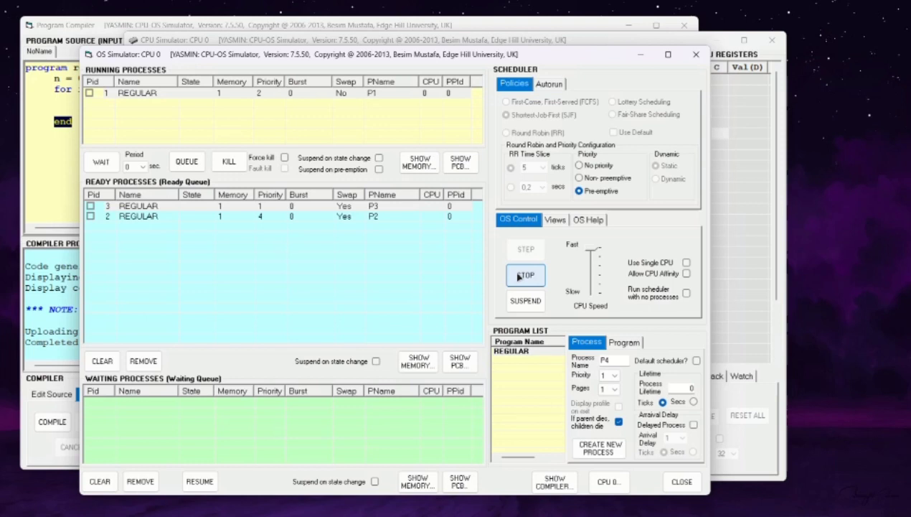
mouse_move(147, 122)
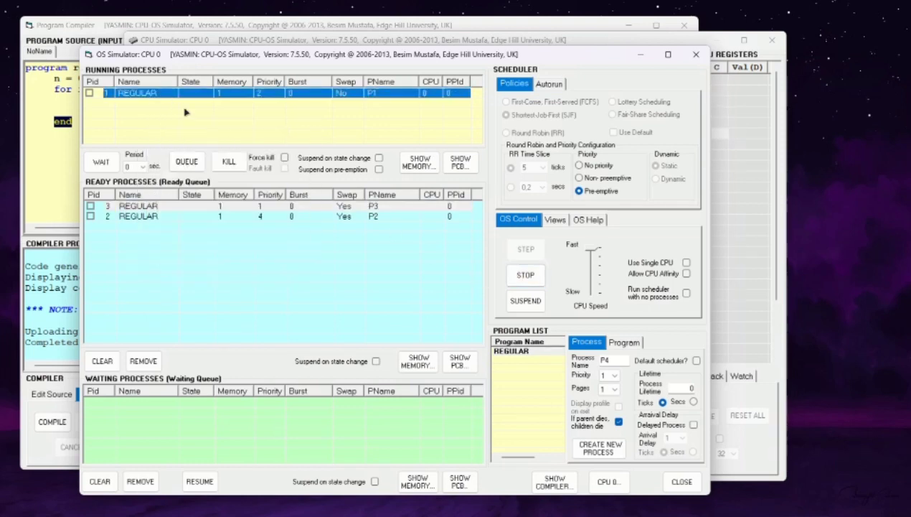
mouse_move(138, 228)
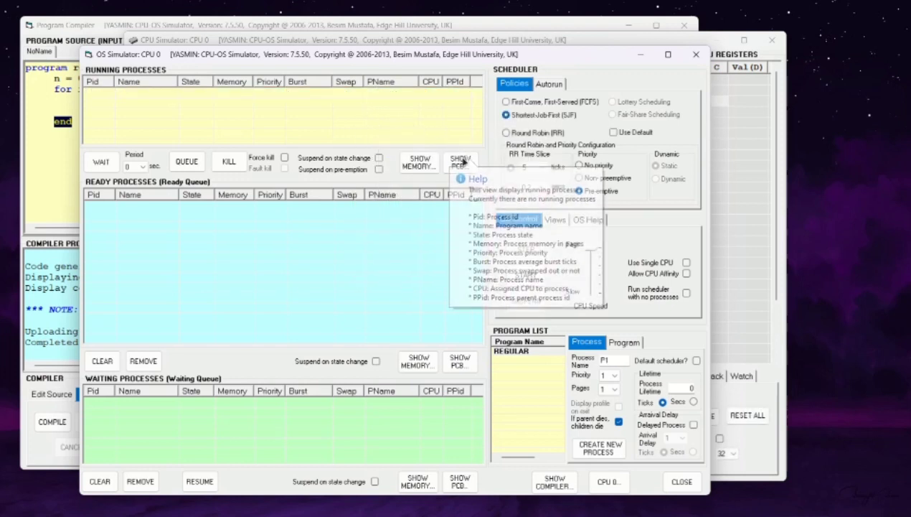
- Examine the OS activity log for the Shortest-Job-First session's process order and waiting times, and close it
click(555, 219)
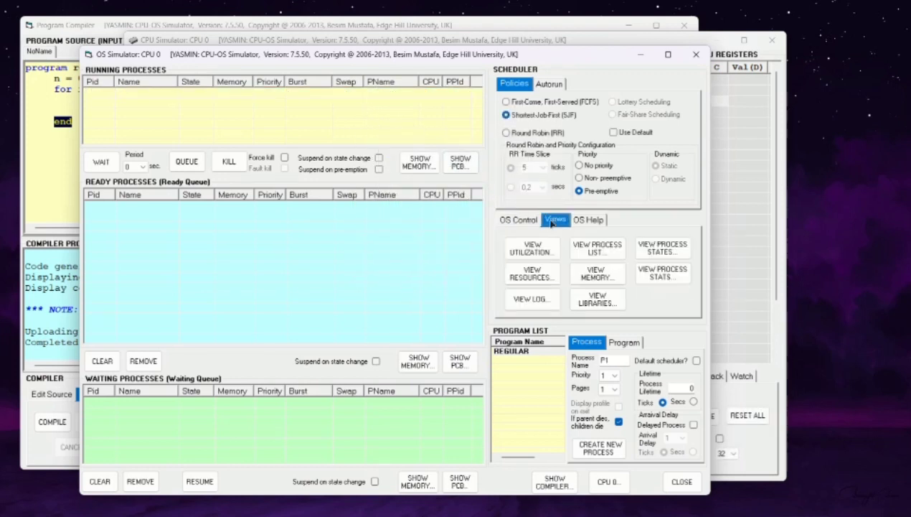
click(528, 297)
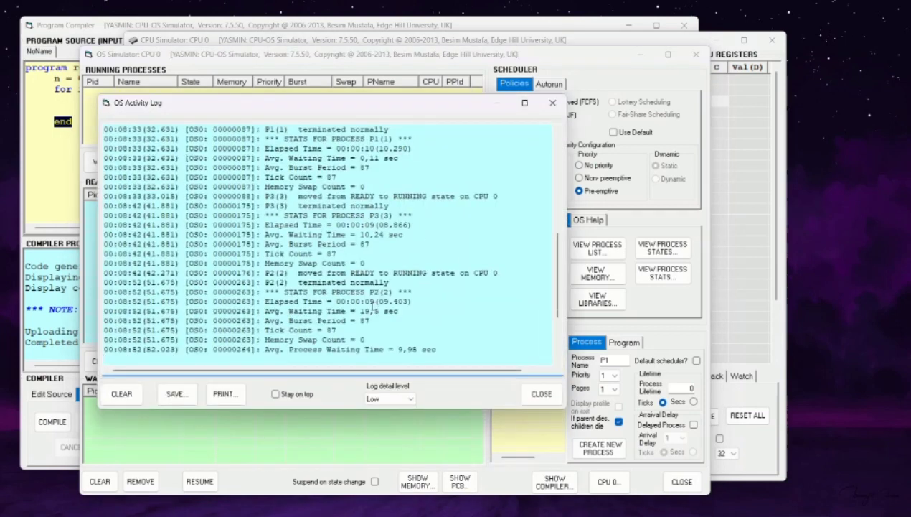
scroll(363, 229, down, 5)
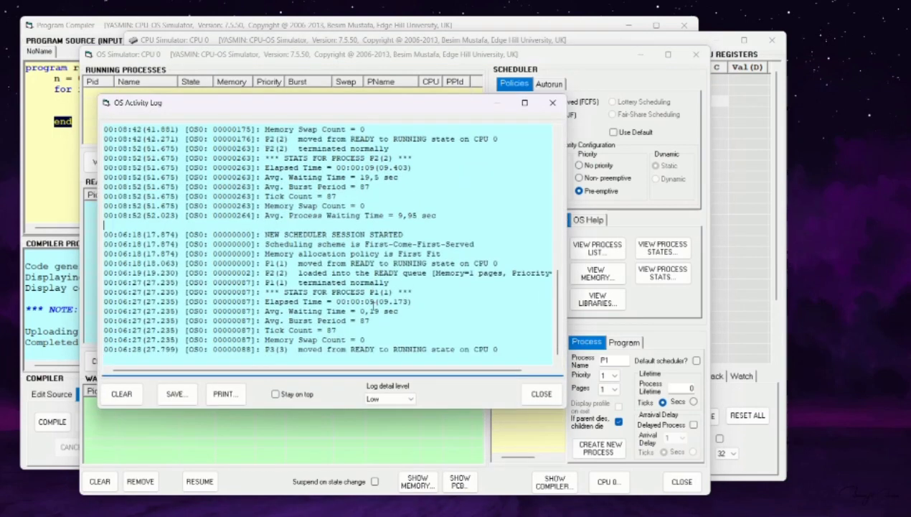
scroll(368, 249, up, 12)
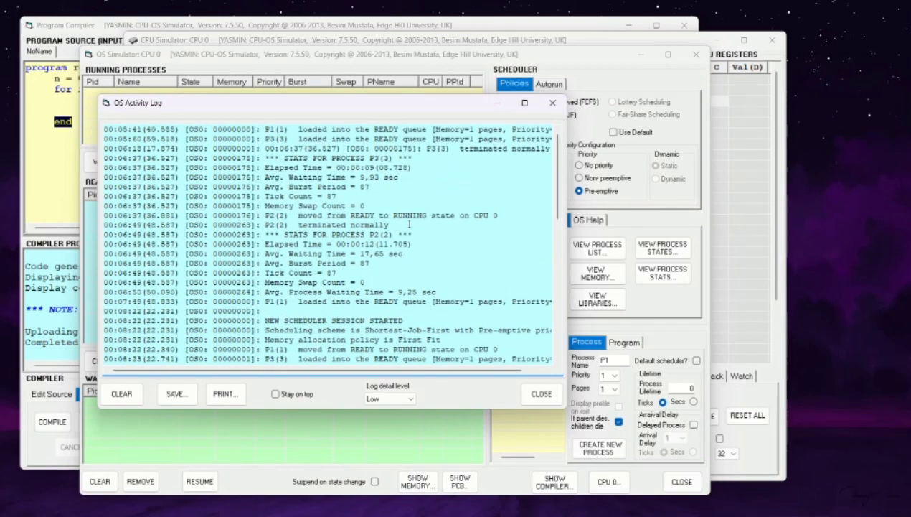
scroll(409, 224, down, 12)
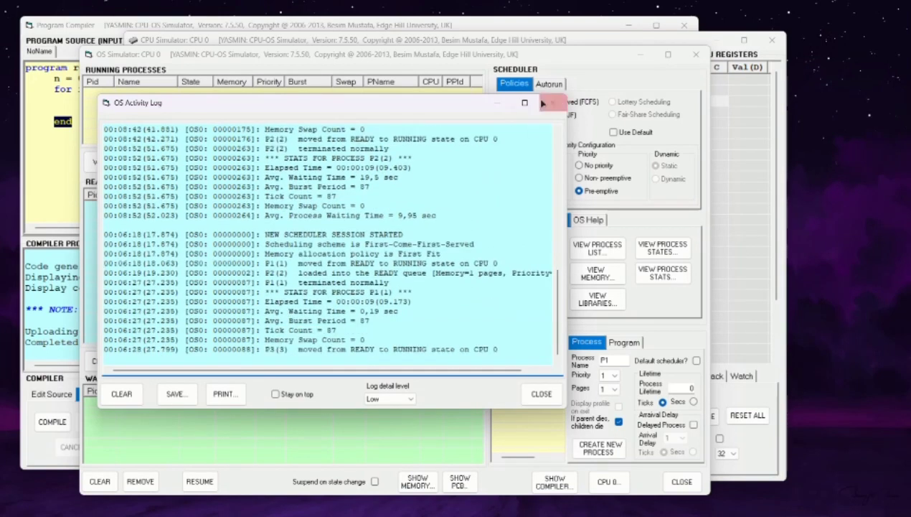
click(543, 104)
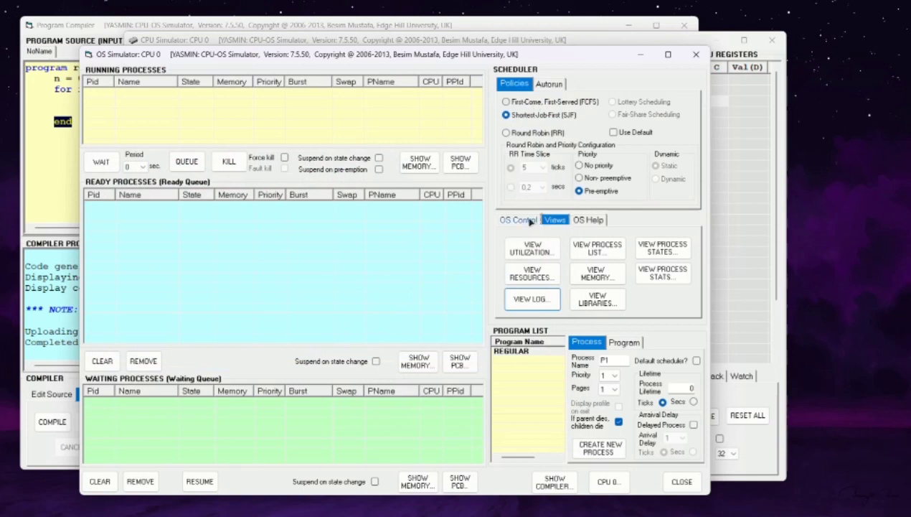
- Set the scheduling policy to Round Robin with a 2-second time slice and pre-emptive static priority
click(520, 219)
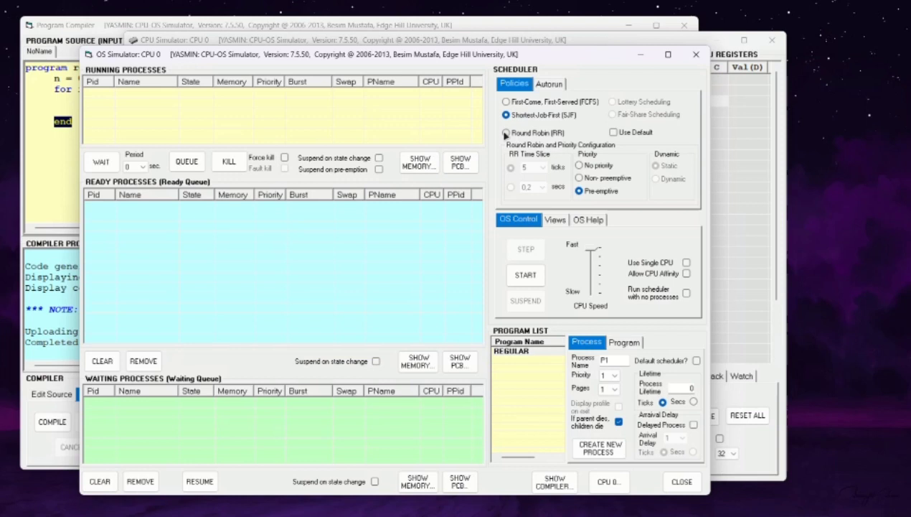
click(506, 132)
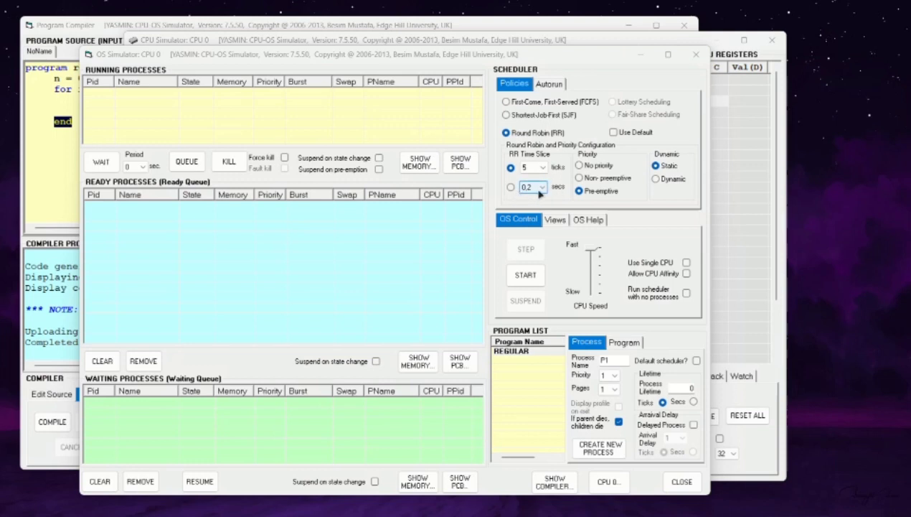
click(542, 188)
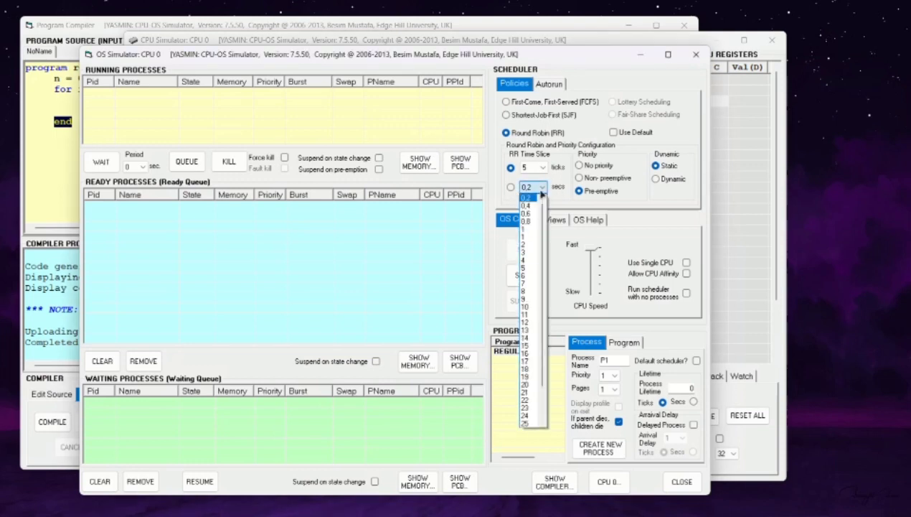
click(526, 246)
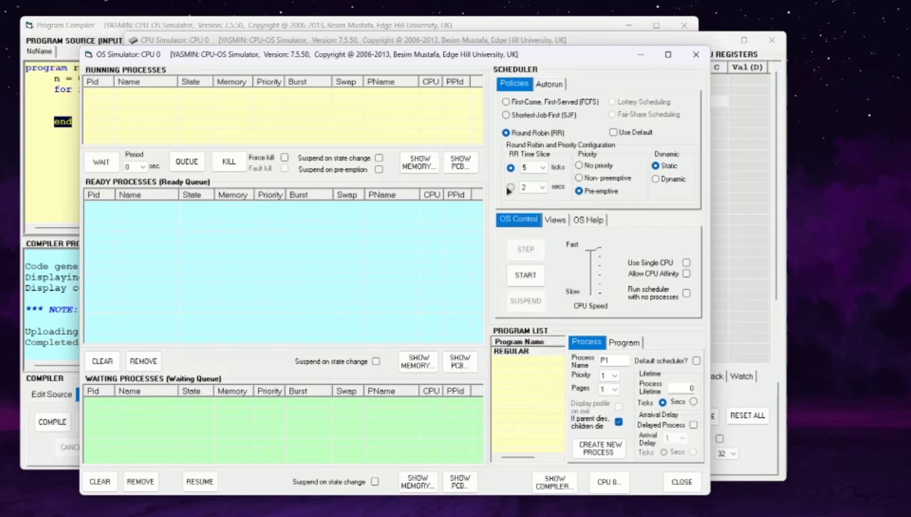
click(511, 187)
click(580, 178)
click(579, 190)
click(555, 220)
click(518, 219)
- Create process P1 from REGULAR with priority 1 and an arrival delay of 1 second
click(612, 375)
click(693, 426)
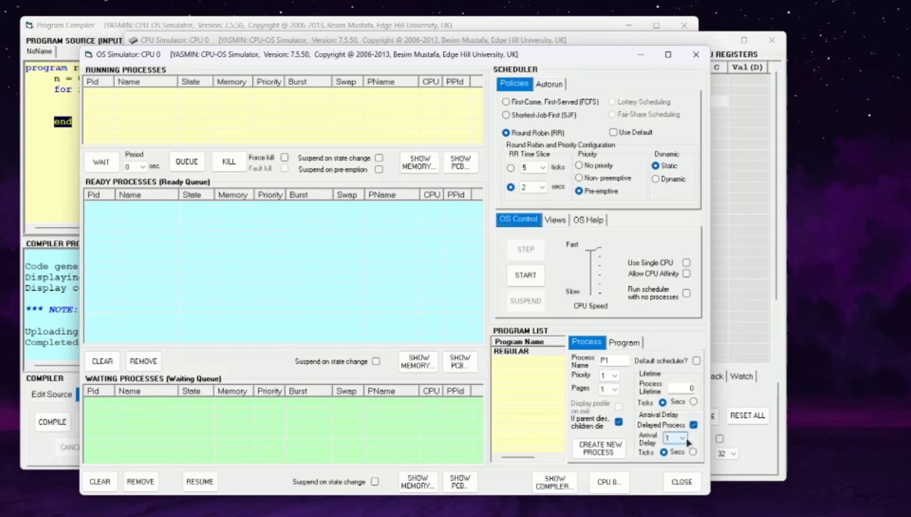
click(687, 439)
click(694, 454)
click(694, 452)
click(684, 443)
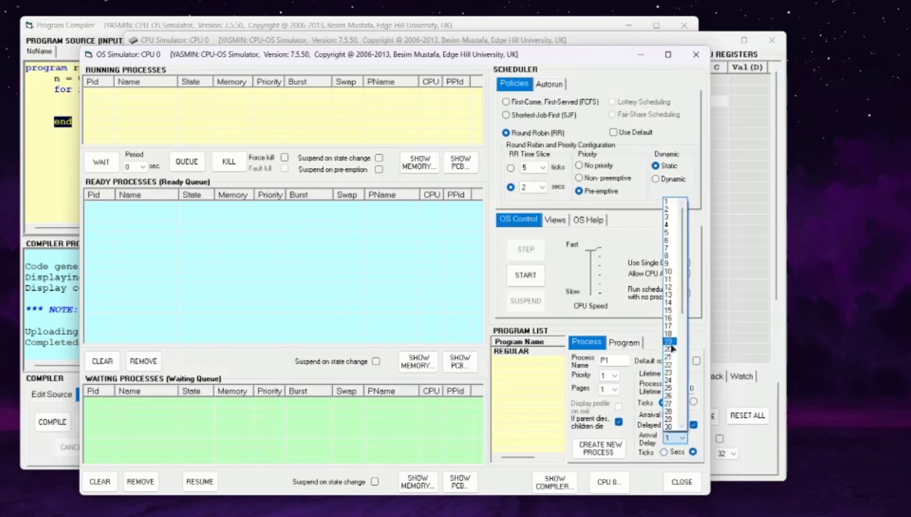
click(671, 207)
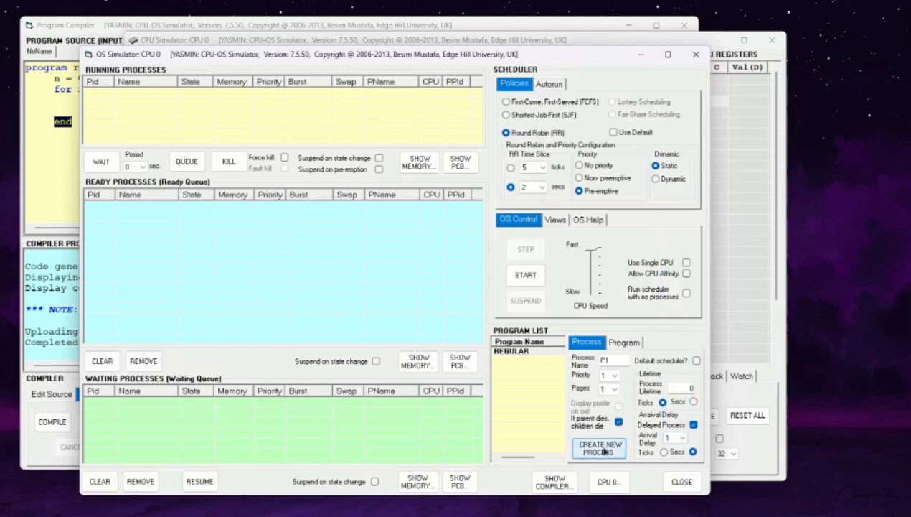
click(605, 452)
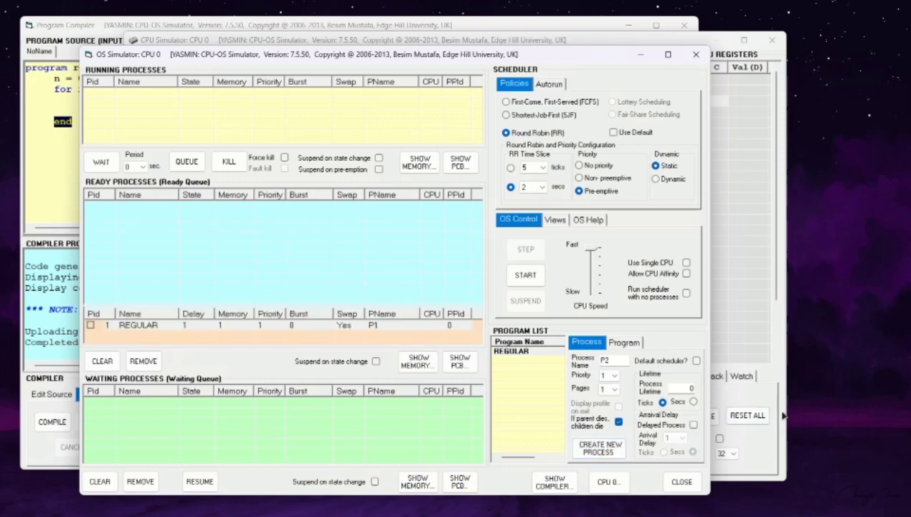
- Create process P2 from REGULAR with priority 1 and an arrival delay of 3 seconds
click(694, 425)
click(682, 438)
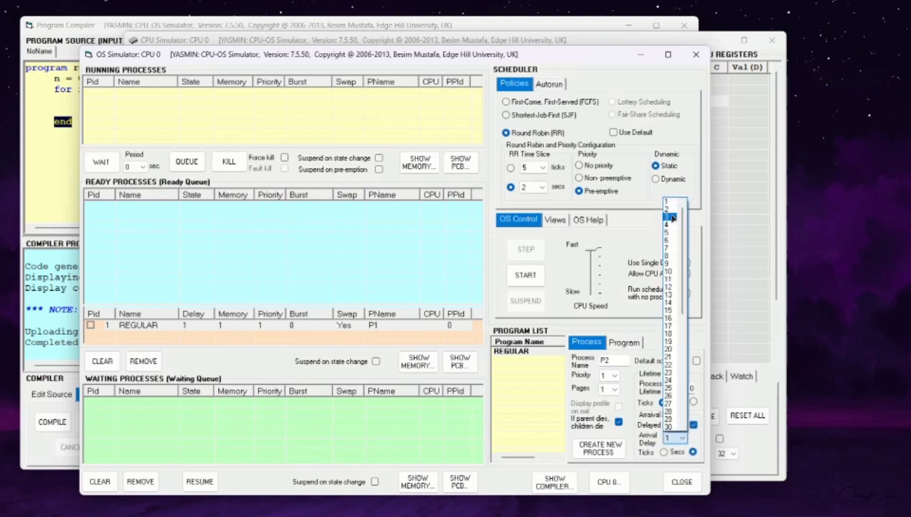
click(671, 217)
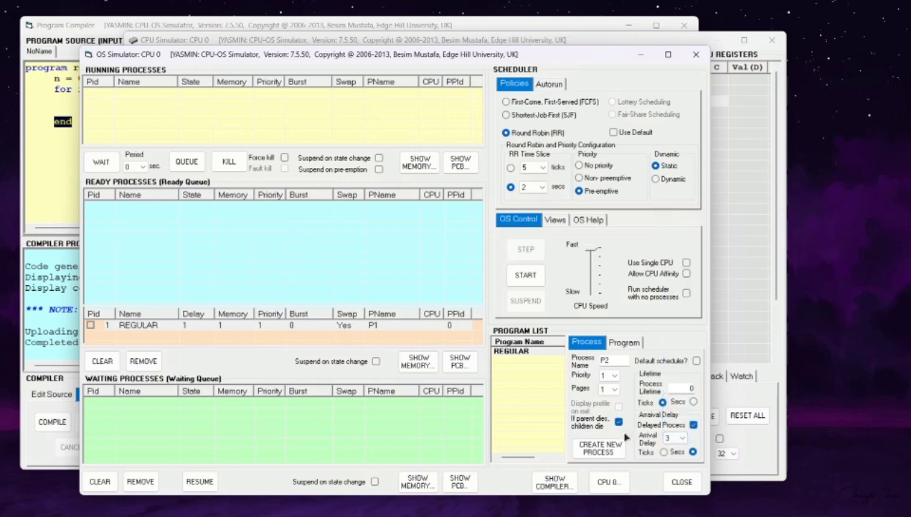
click(607, 448)
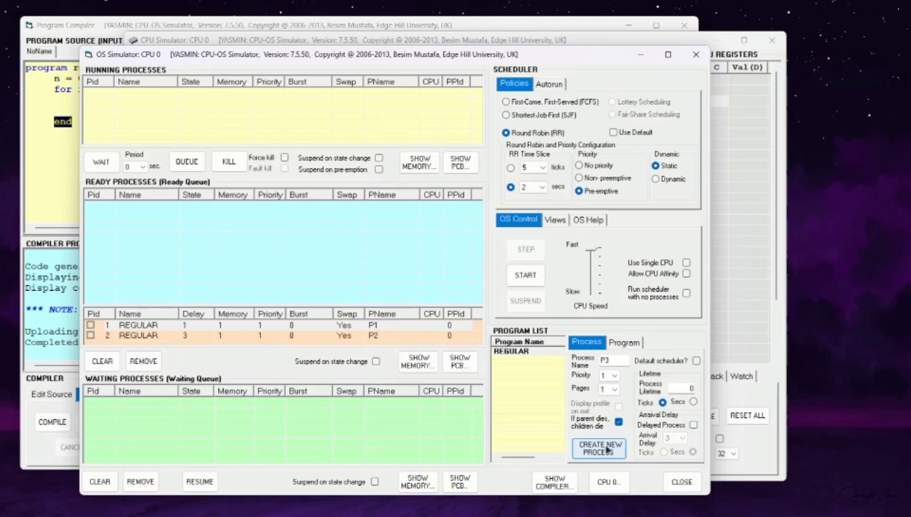
- Create process P3 from REGULAR with priority 1 and an arrival delay of 2 seconds
click(693, 426)
click(683, 437)
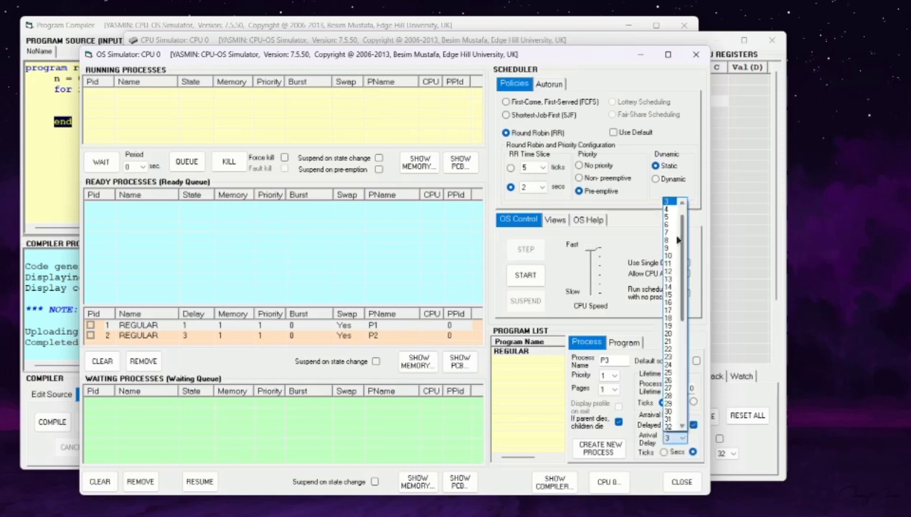
scroll(671, 213, up, 1)
click(671, 209)
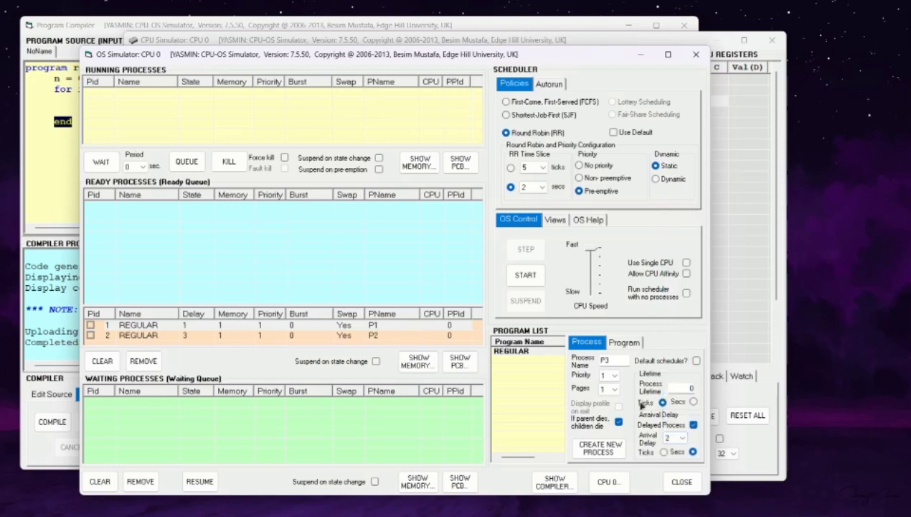
click(618, 454)
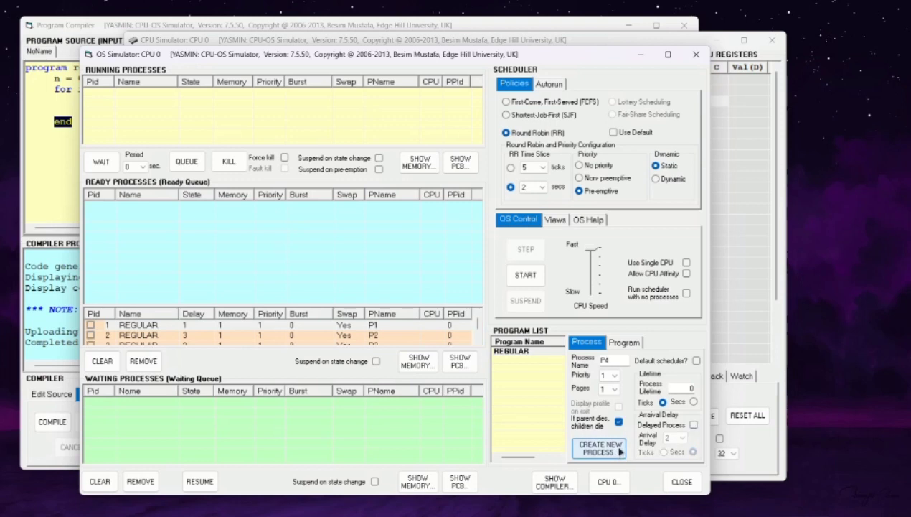
- Check the delayed processes in the queue and start the Round Robin run
scroll(178, 329, down, 1)
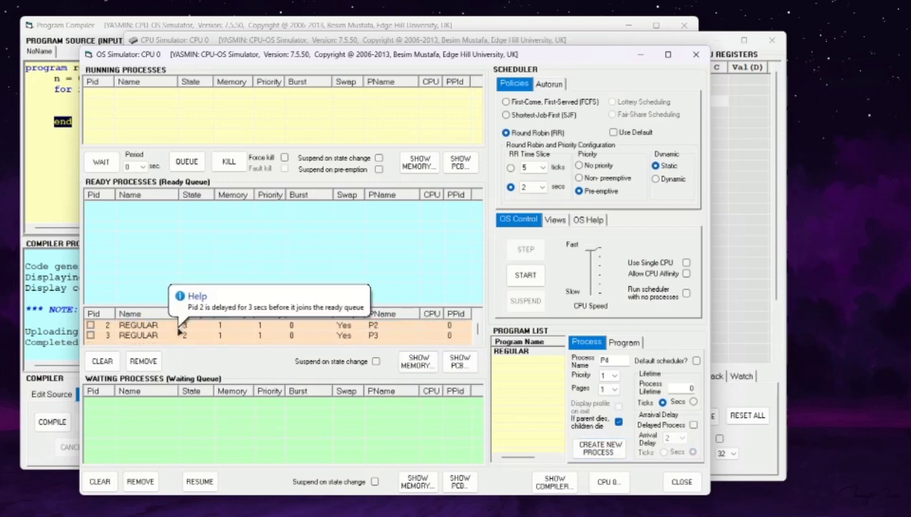
click(230, 337)
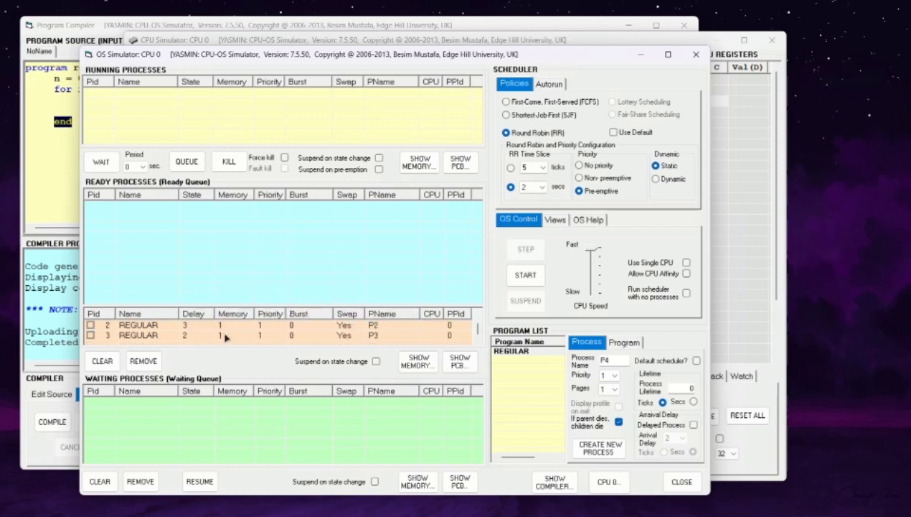
click(535, 277)
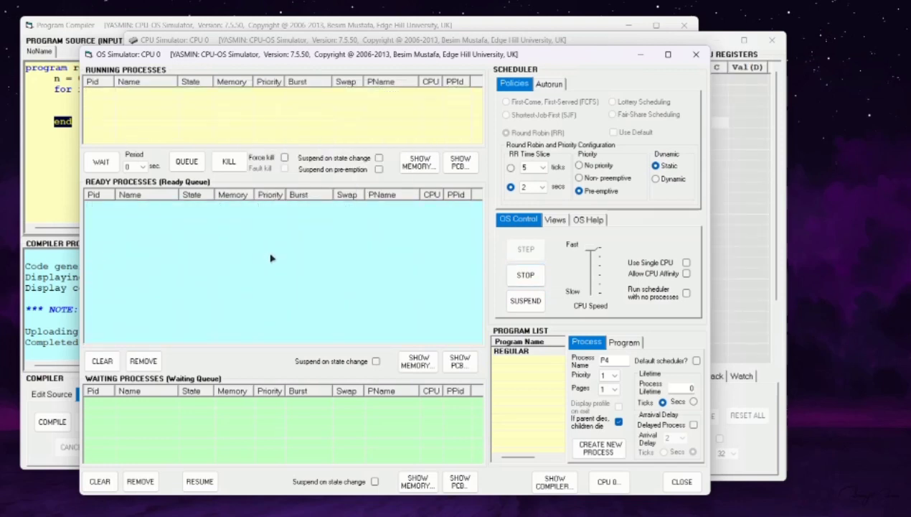
mouse_move(313, 300)
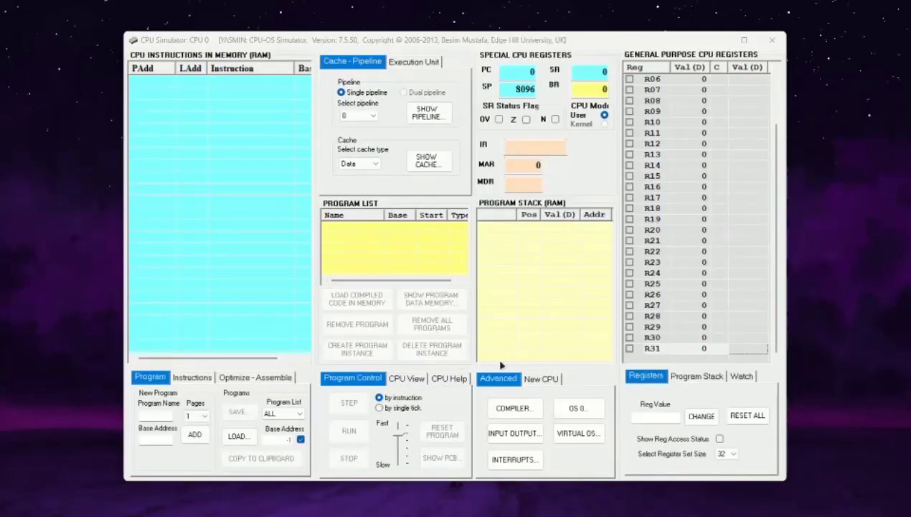
- Open the program compiler and begin a new source with the line "program P1"
click(514, 408)
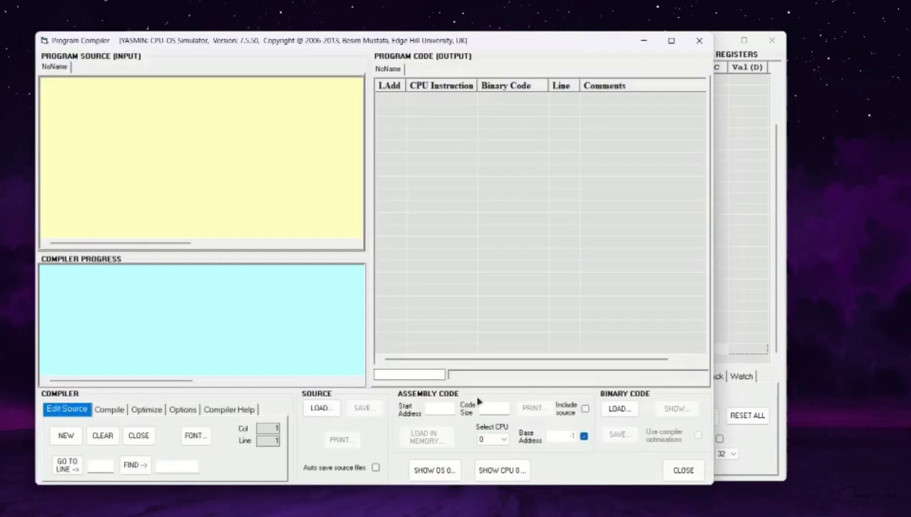
text(P)
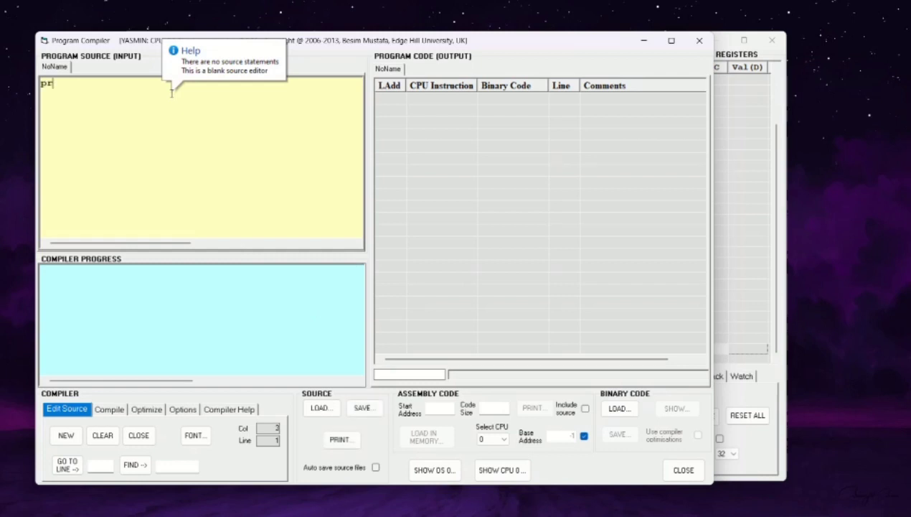
click(406, 25)
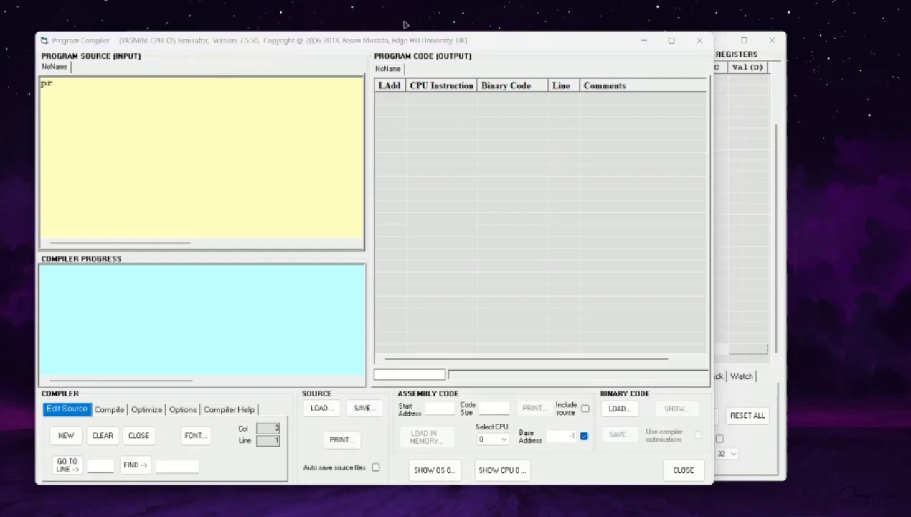
click(175, 91)
text(ogram )
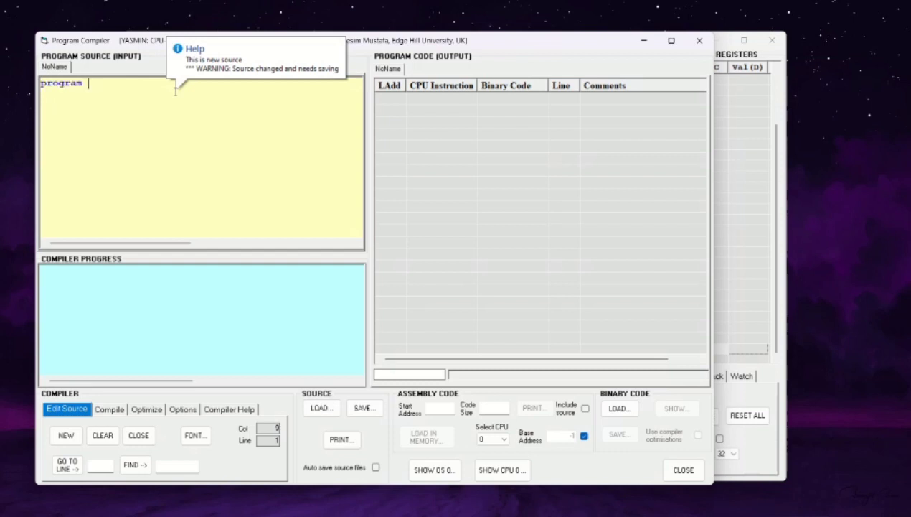
text(P1)
key(Return)
key(Tab)
- Add the statements resource(1,allocate), wait(3) and resource(2,allocate) to the body of program P1
text(resource(1,allocate))
key(Return)
text(wait(3))
key(Return)
text(resource(2)
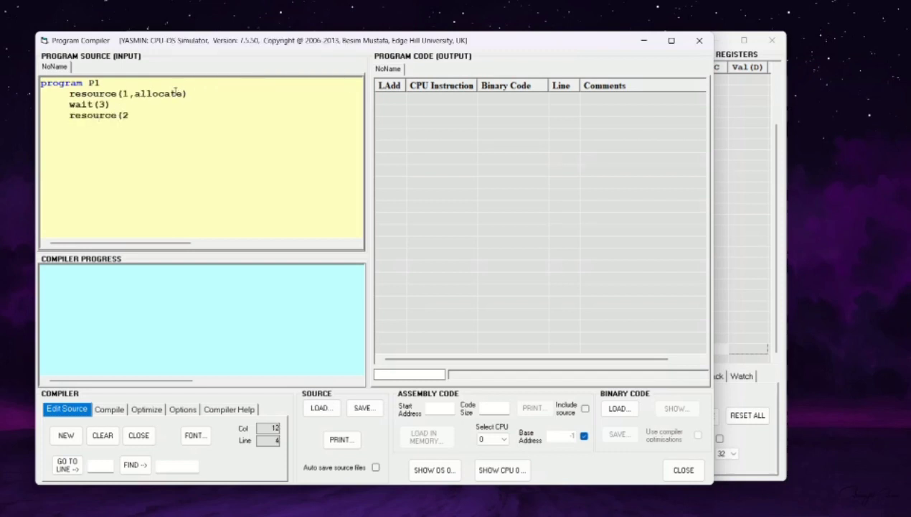
text(,allocate))
key(Return)
key(Return)
- Add an empty loop "for n = 1 to 20" with "next" and close program P1 with "end"
text(for n =)
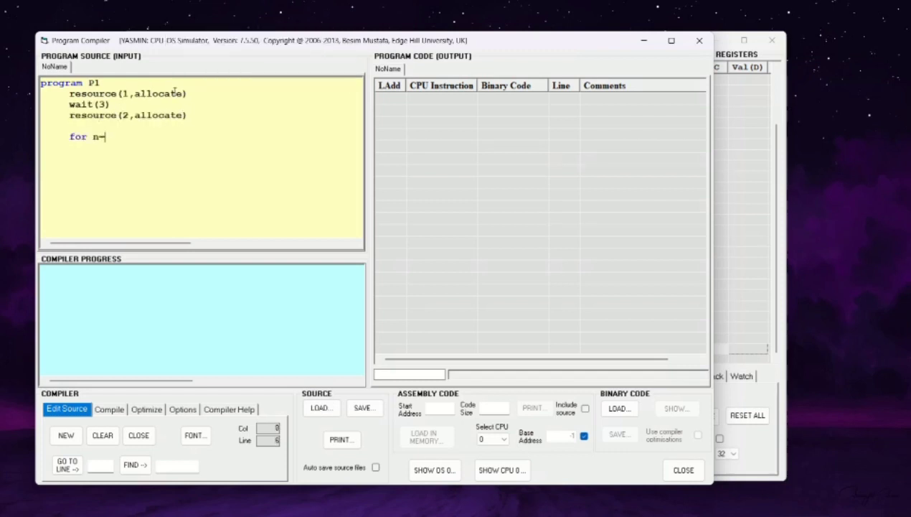
text( 1 to 20)
key(Return)
text(next )
text(end)
- Compile program P1 and load its code in memory
click(109, 410)
click(67, 437)
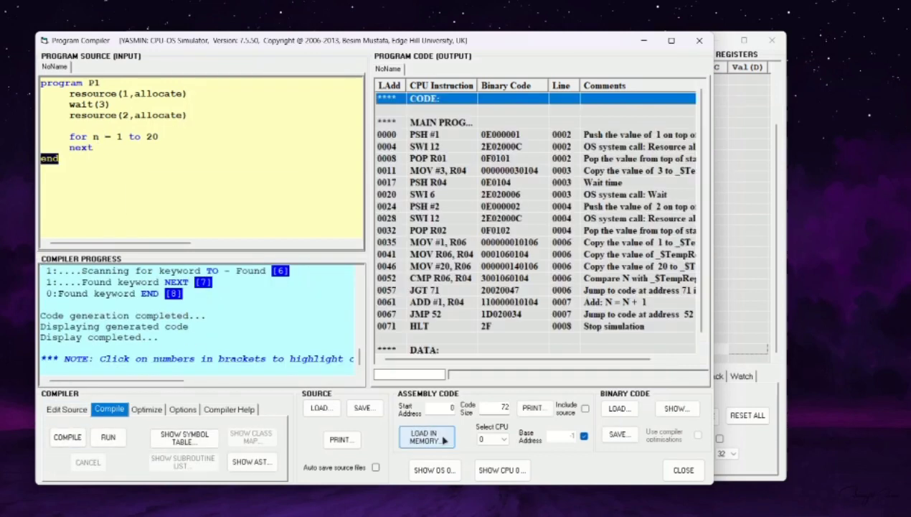
click(448, 440)
- Return to the compiler and turn the source into program P2, allocating resource 2 first and resource 3 after the wait
click(504, 411)
click(108, 84)
key(BackSpace)
text(2)
click(129, 94)
key(BackSpace)
text(2)
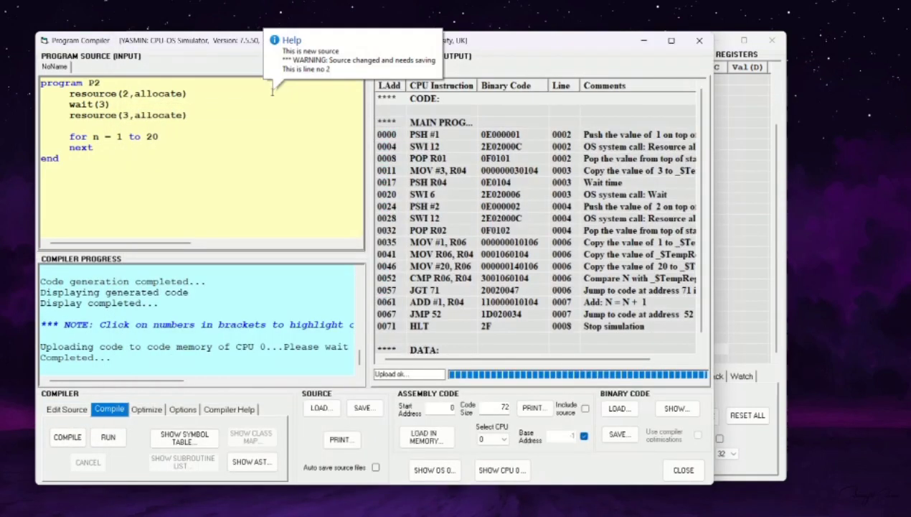
- Compile program P2 and load its code in memory
click(67, 437)
click(449, 437)
click(510, 304)
- Change the source to program P3, allocating resources 3 and 4, and compile and load it in memory
click(510, 410)
click(115, 84)
key(BackSpace)
text(3)
click(129, 94)
key(BackSpace)
click(67, 437)
click(424, 436)
- Return to the compiler and change the source to program P4, allocating resource 4 first and resource 1 after the wait
click(514, 407)
click(115, 84)
key(BackSpace)
text(4)
click(129, 94)
key(BackSpace)
text(4)
key(Down)
key(Down)
key(BackSpace)
- Compile program P4 and load its code in memory
click(66, 436)
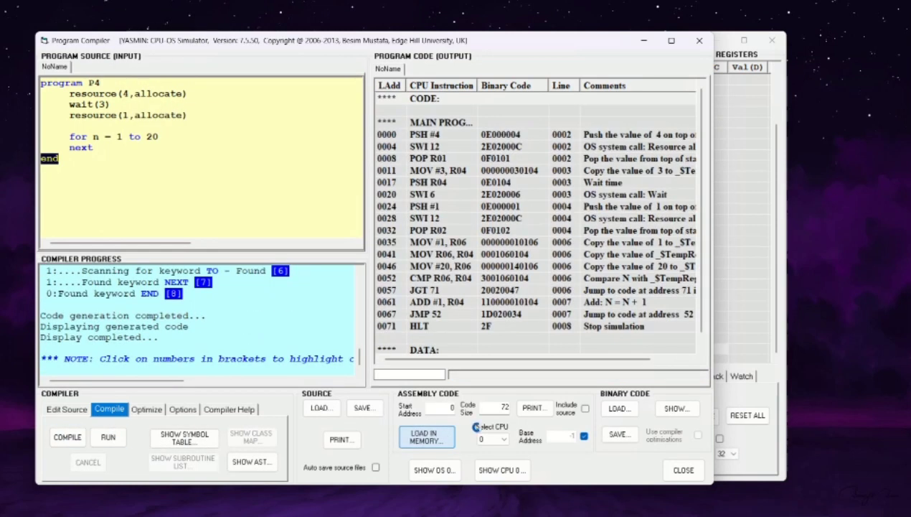
click(424, 437)
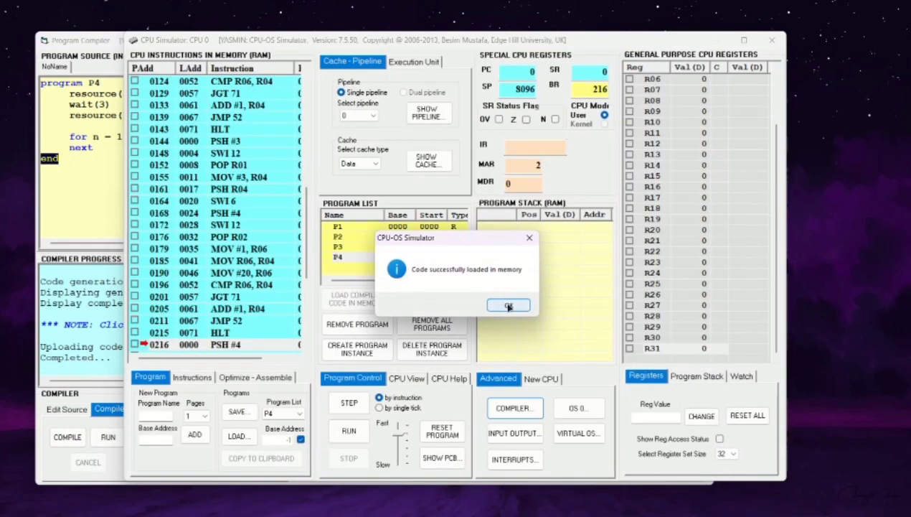
click(556, 305)
click(393, 22)
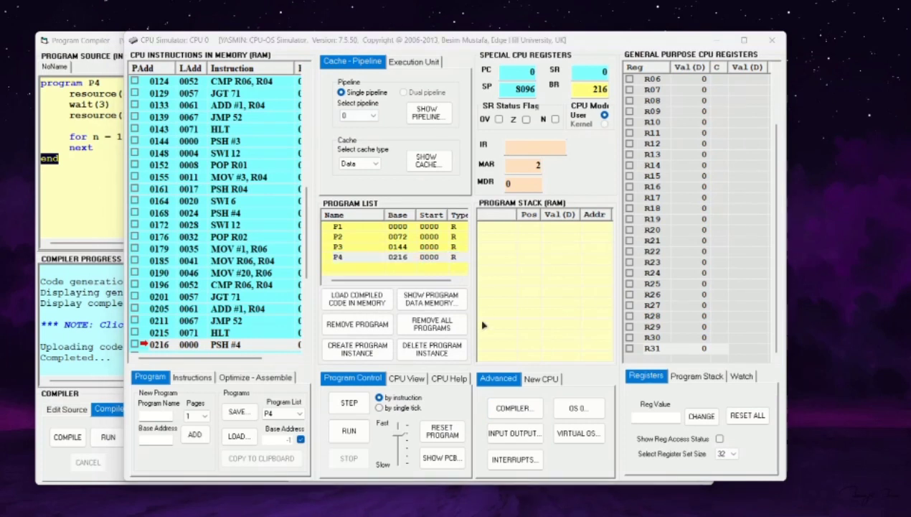
- Open the OS simulator and create one process each from programs P1 and P2 with the default settings
click(580, 408)
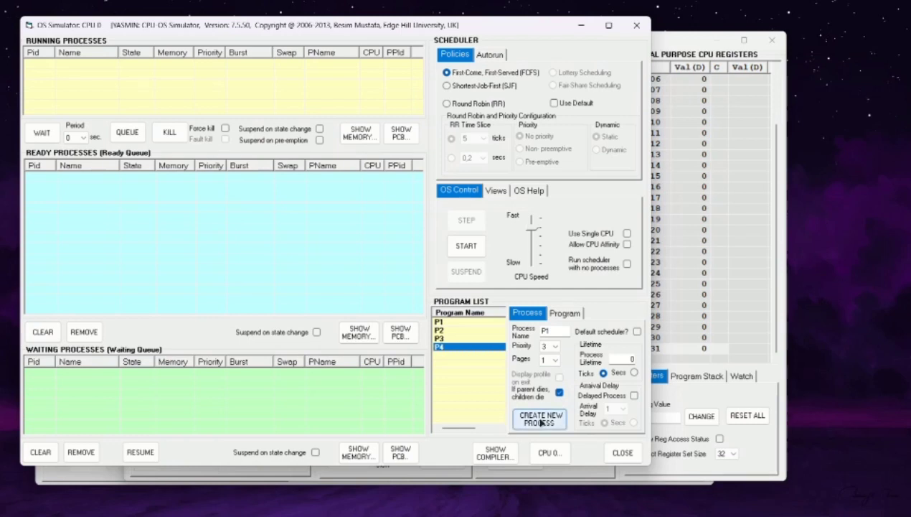
click(476, 322)
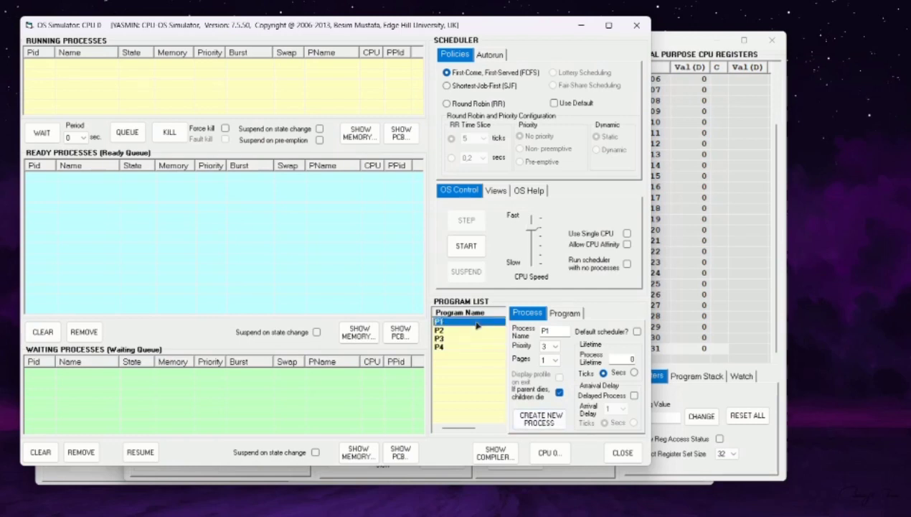
click(540, 420)
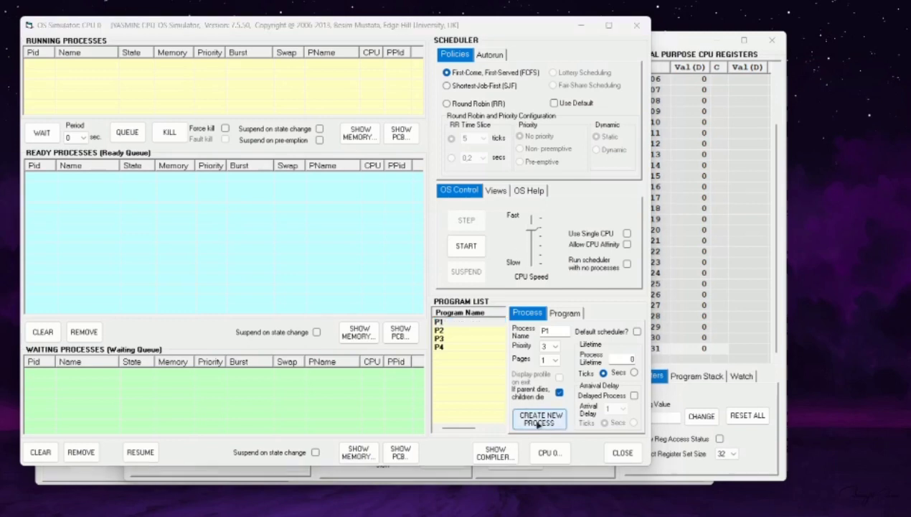
click(470, 332)
click(539, 420)
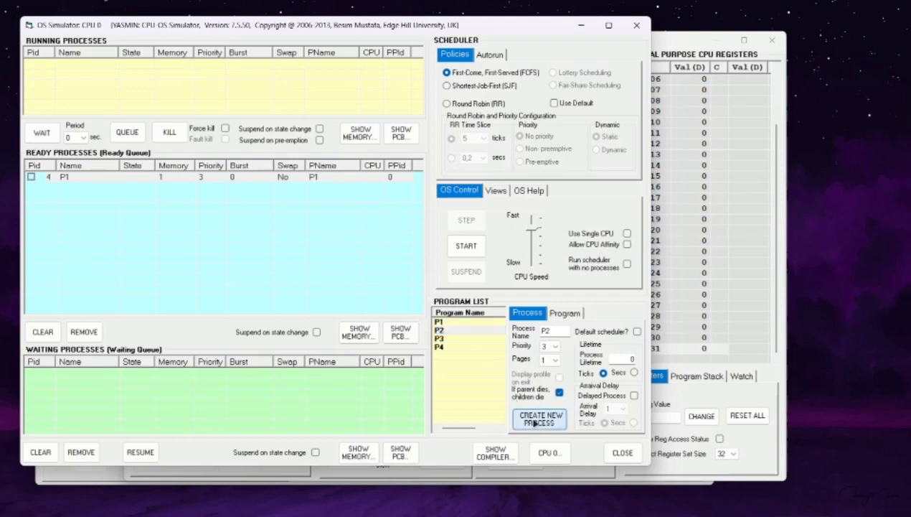
- Create one process each from programs P3 and P4 with the default settings
click(468, 339)
click(540, 419)
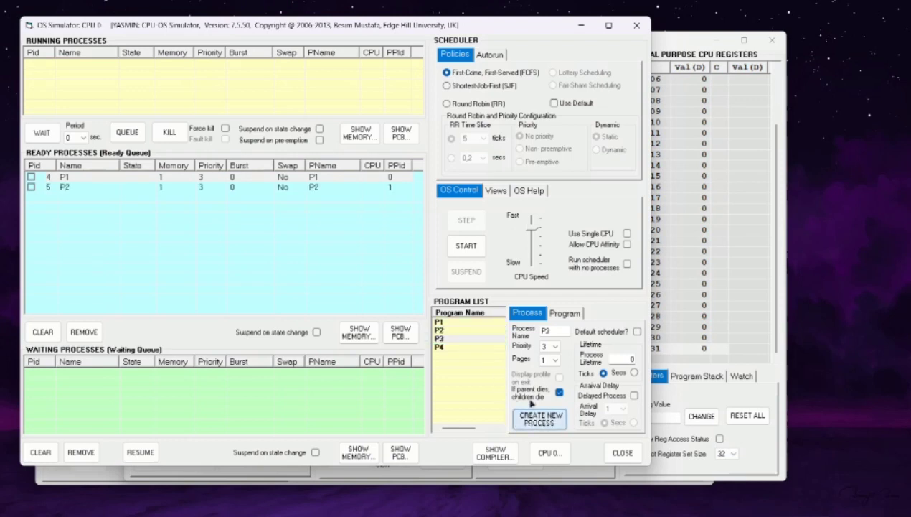
click(448, 347)
click(543, 422)
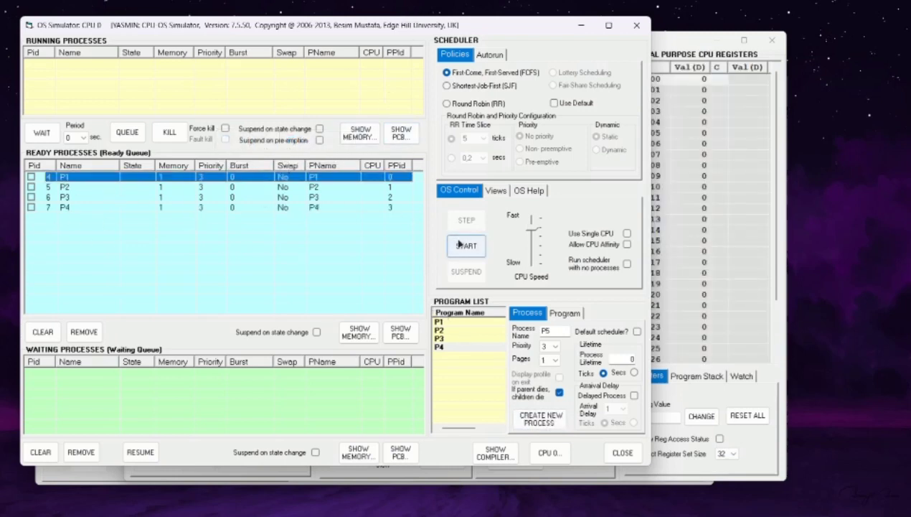
- Start the First-Come, First-Served scheduler and raise the CPU speed to the fastest setting
click(463, 246)
drag(532, 230, 531, 217)
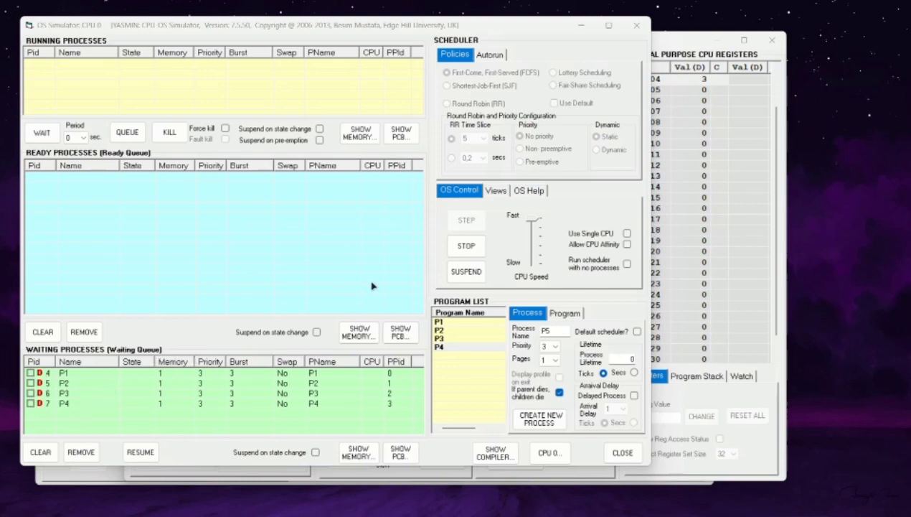
- Open the system resources view and release resource R3 to break the deadlock
click(496, 191)
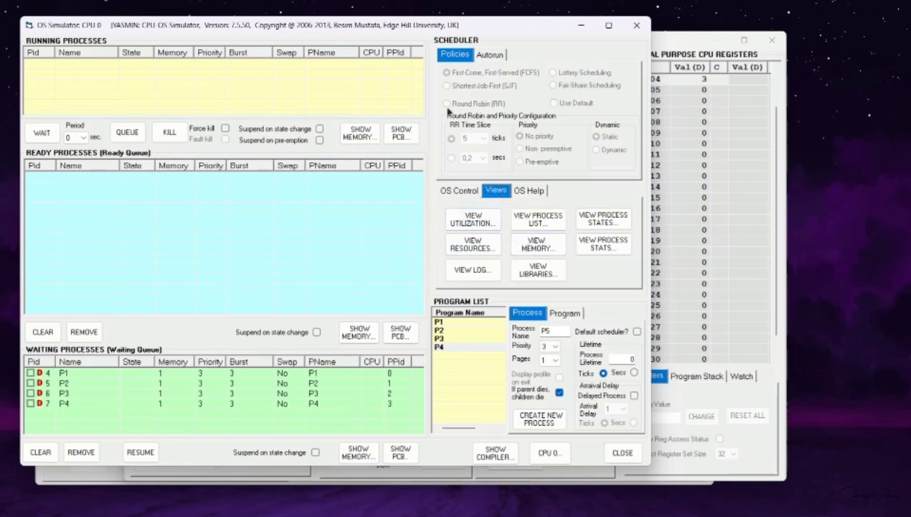
click(473, 244)
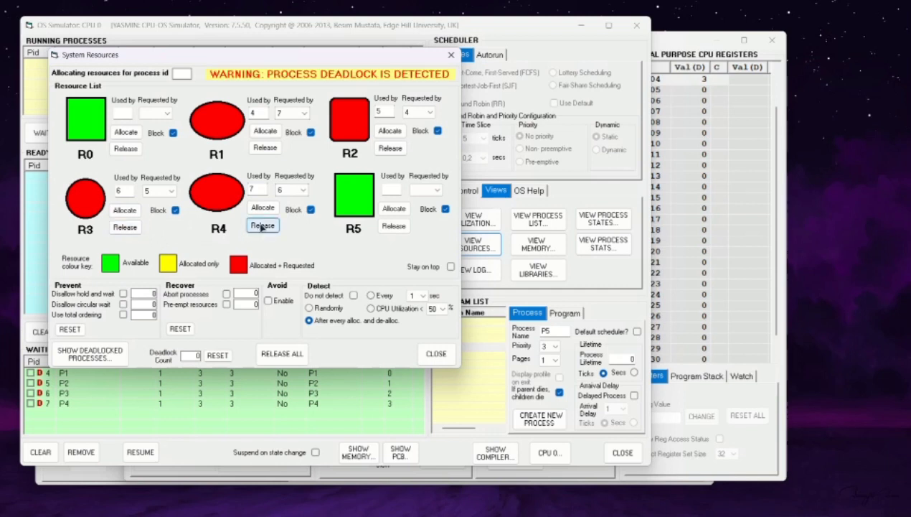
click(132, 230)
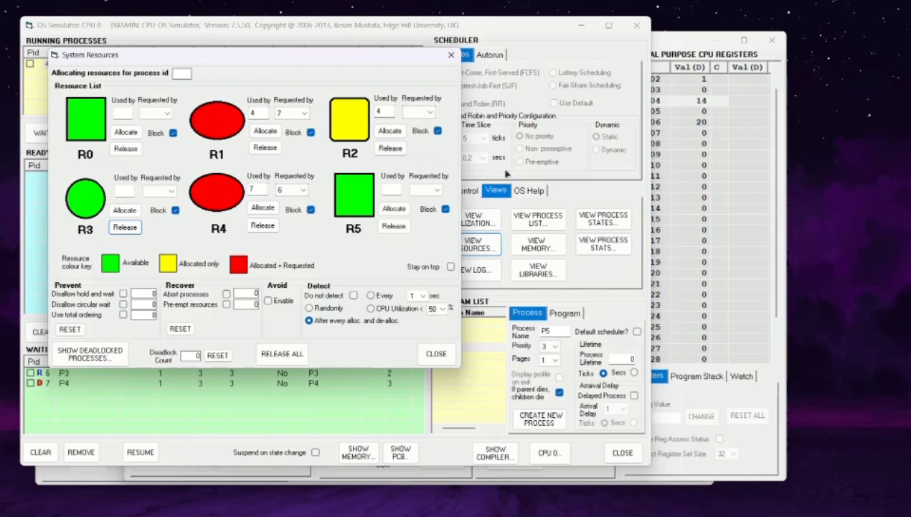
- Reopen the system resources view to check the resource allocations, and close it
click(475, 192)
click(495, 191)
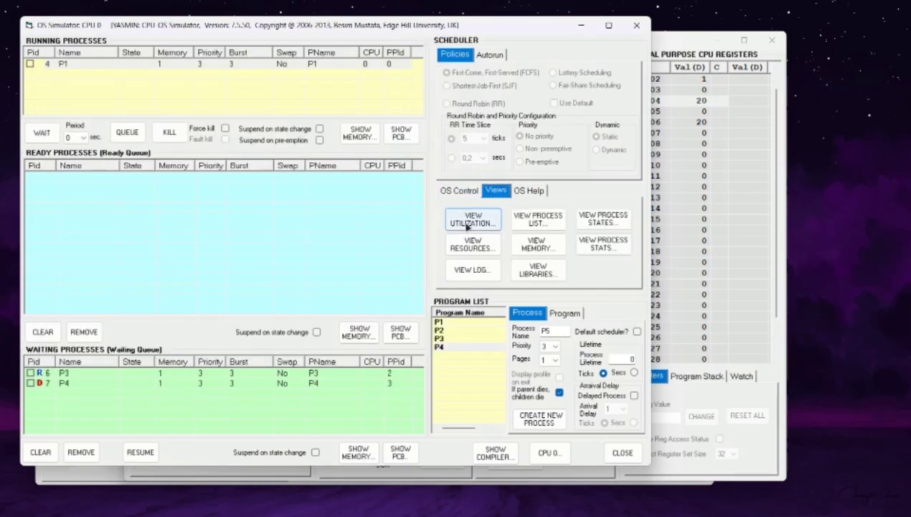
click(472, 244)
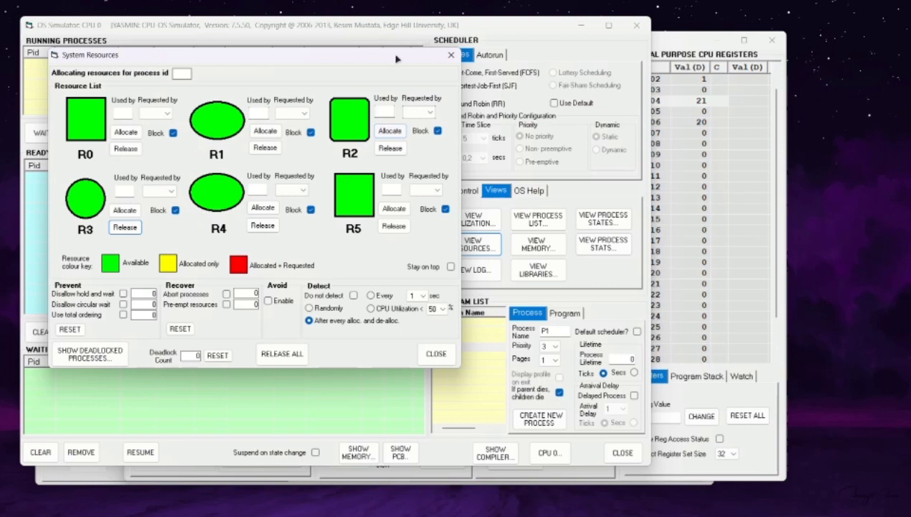
click(450, 55)
click(458, 191)
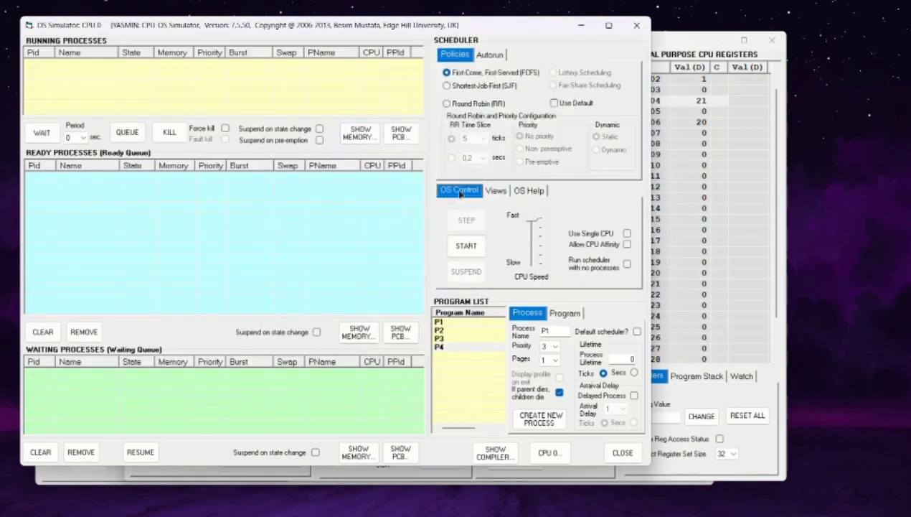
- Close the OS simulator and remove programs P1, P2, P3 and P4 from the CPU simulator's program list
click(637, 26)
click(378, 225)
click(361, 327)
click(392, 229)
click(366, 325)
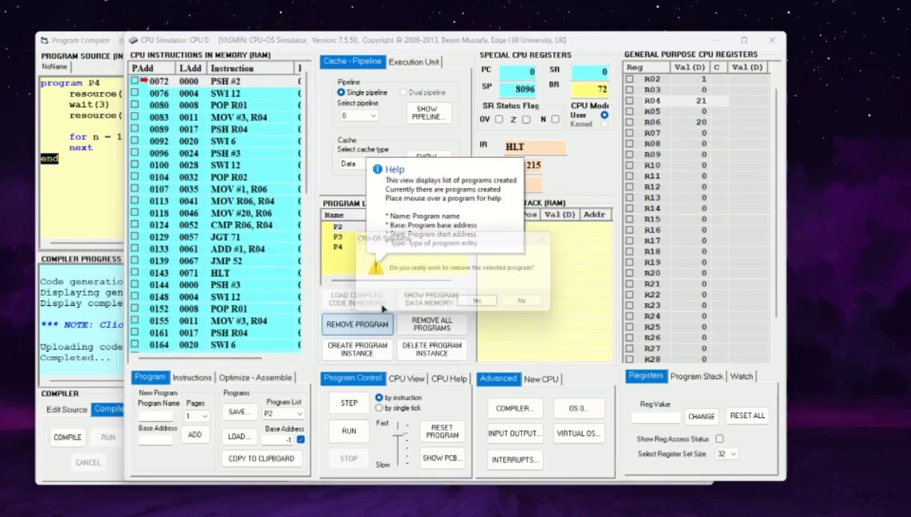
click(477, 306)
click(360, 228)
click(365, 325)
click(476, 306)
click(367, 229)
click(366, 325)
click(476, 306)
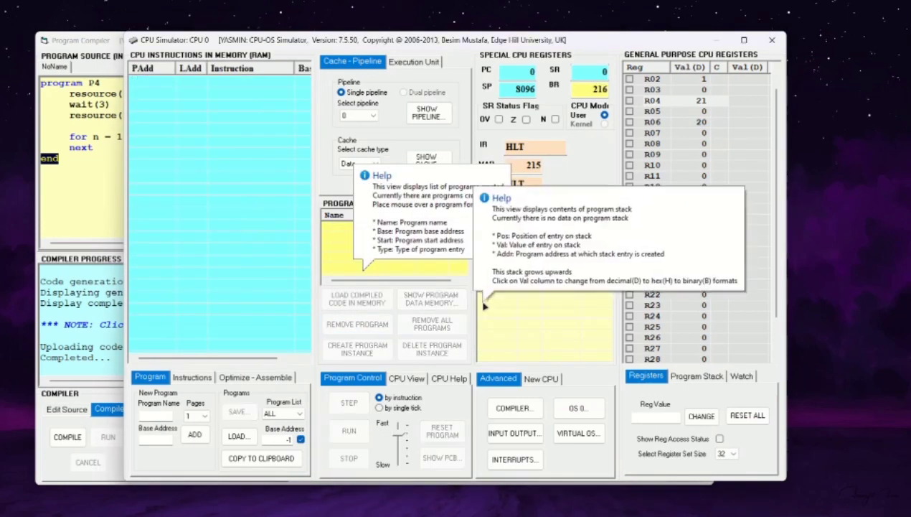
- Reopen the program compiler with the P4 source
click(513, 408)
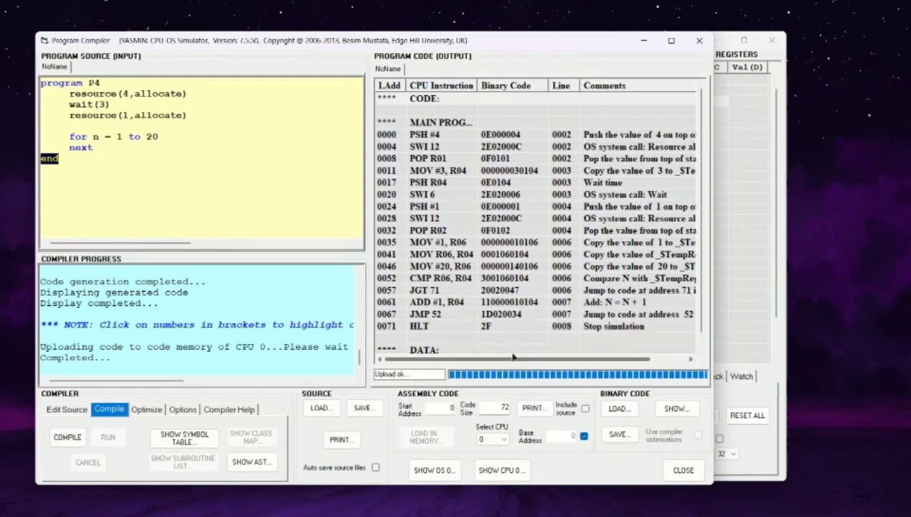
mouse_move(514, 301)
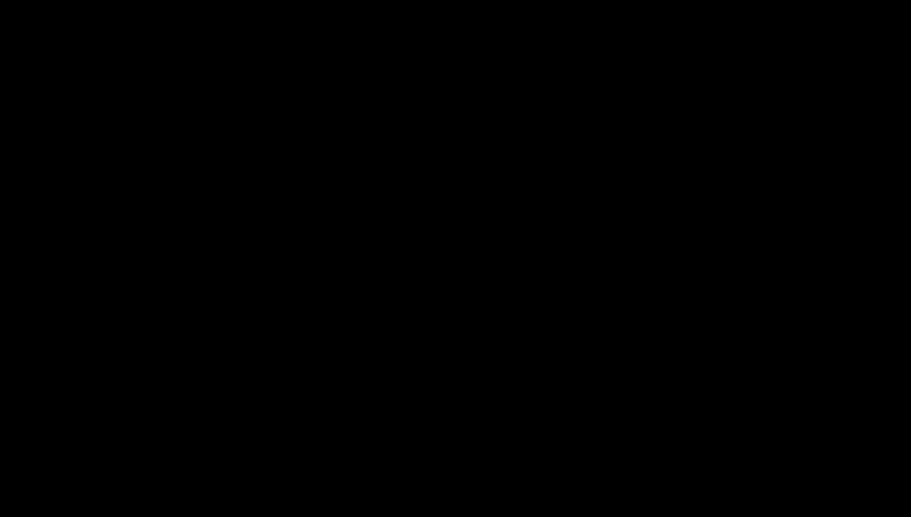